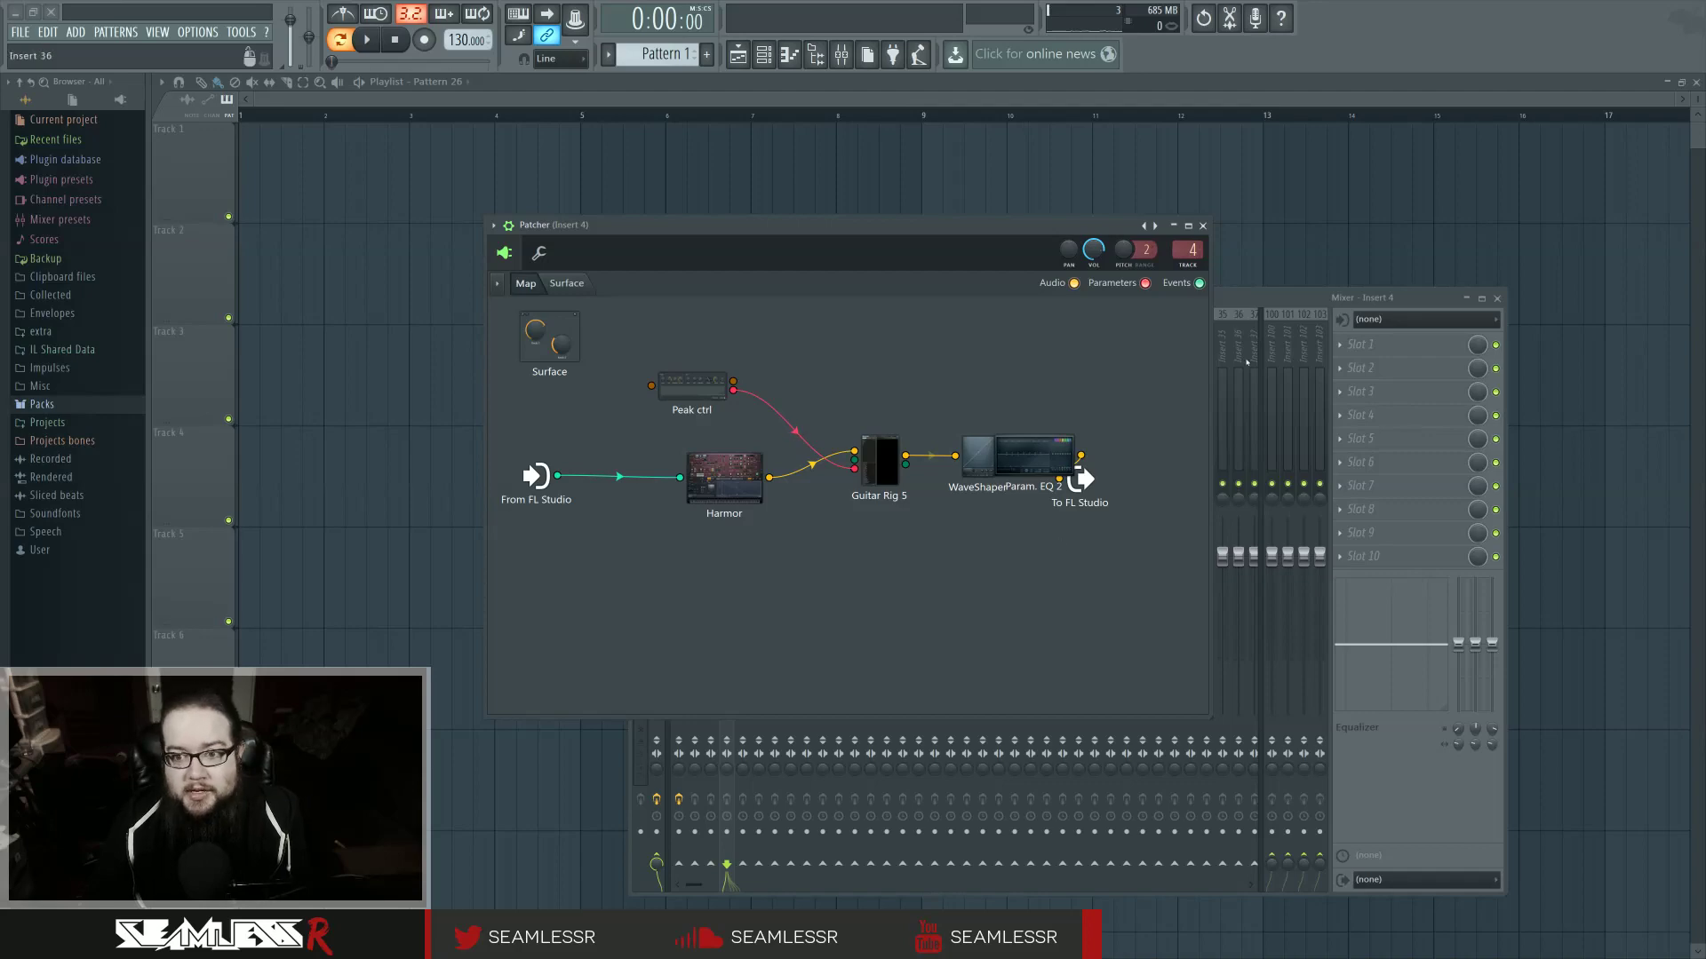
# Play back the recording stored in Edison on mixer insert 1, stop it, and return to the Patcher.
pyautogui.click(1253, 300)
pyautogui.click(680, 347)
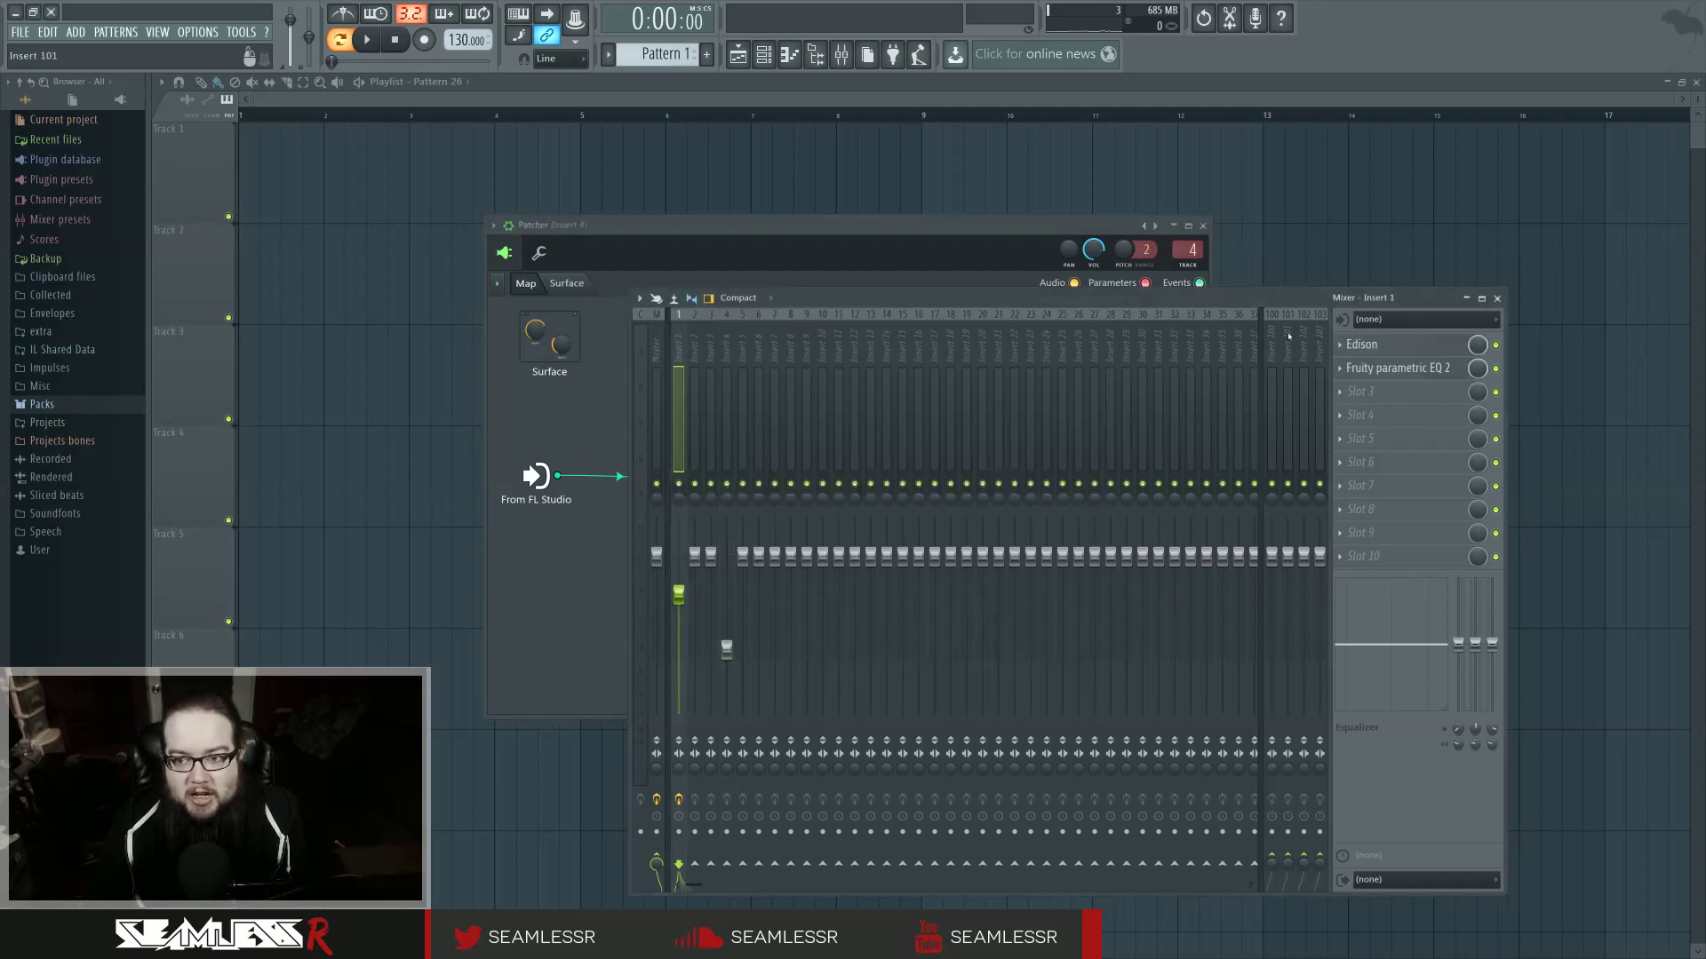
pyautogui.click(1397, 351)
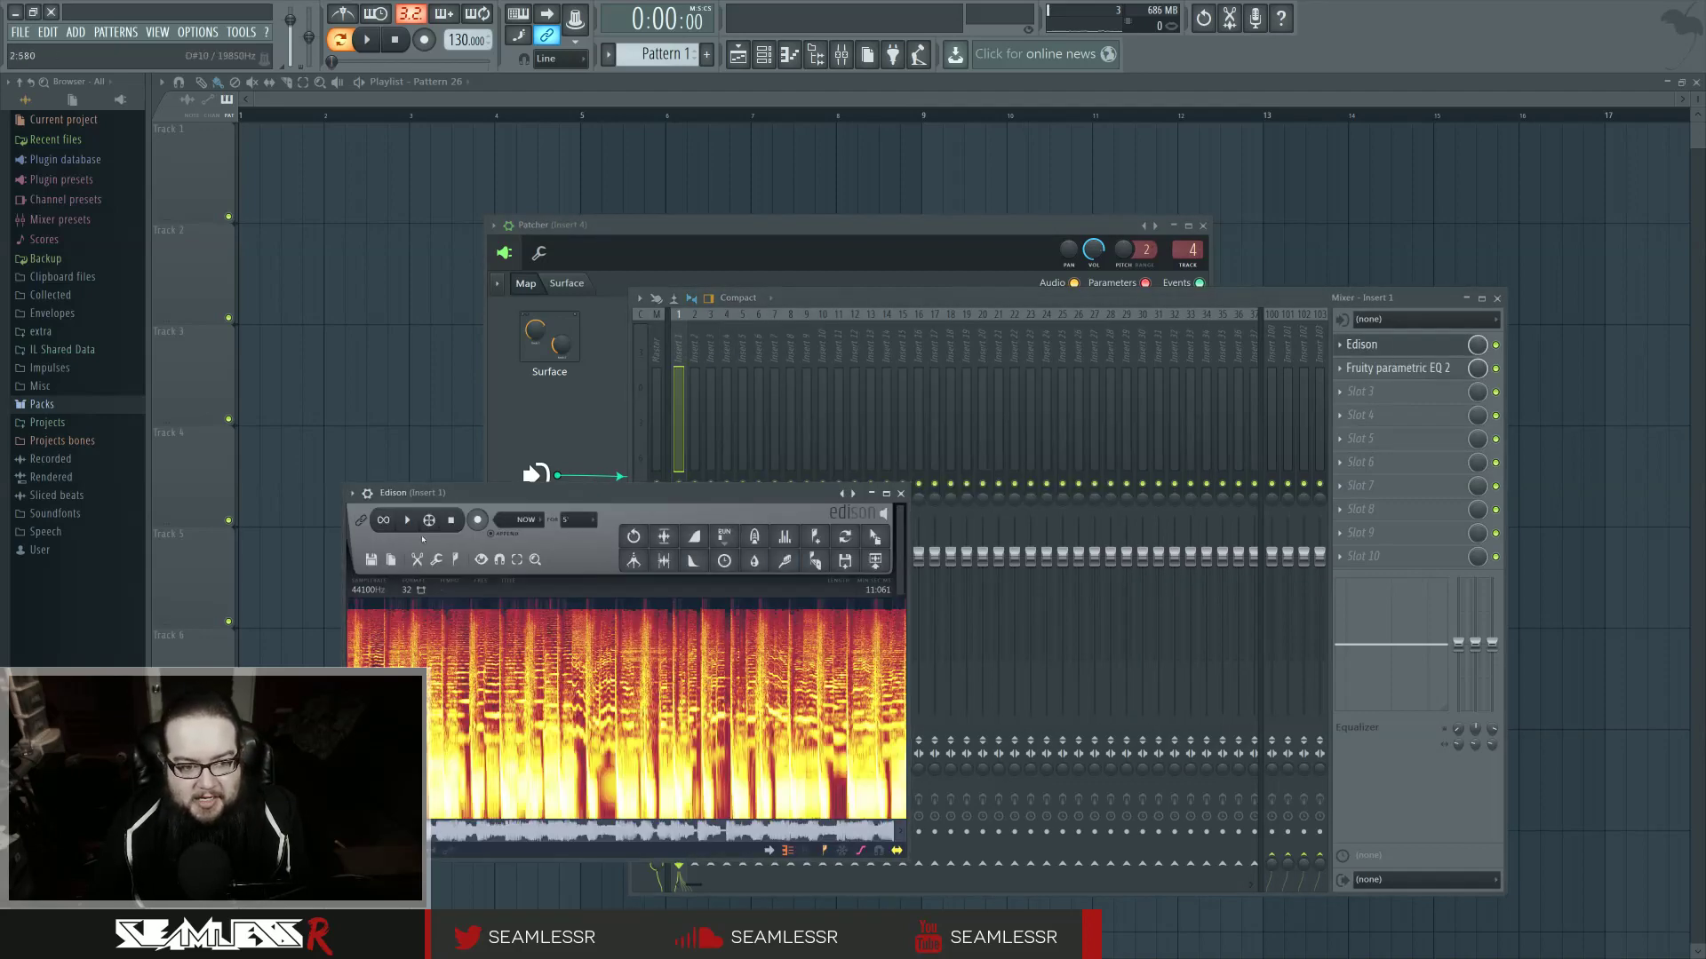
pyautogui.click(407, 521)
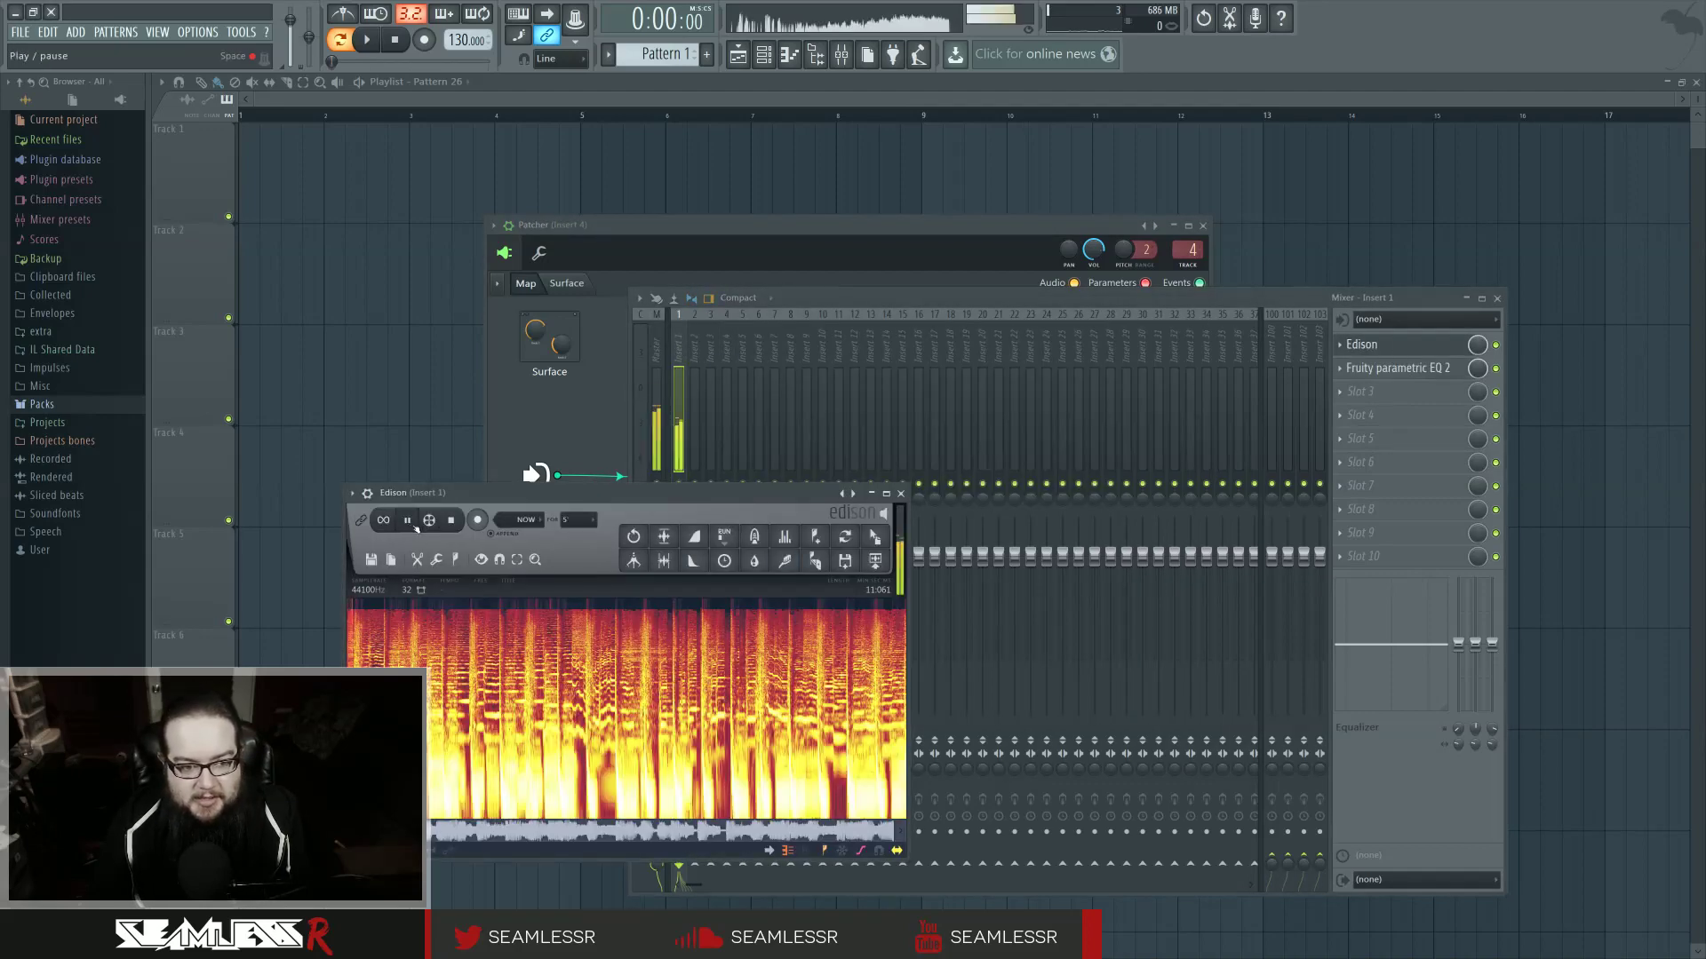
pyautogui.click(452, 520)
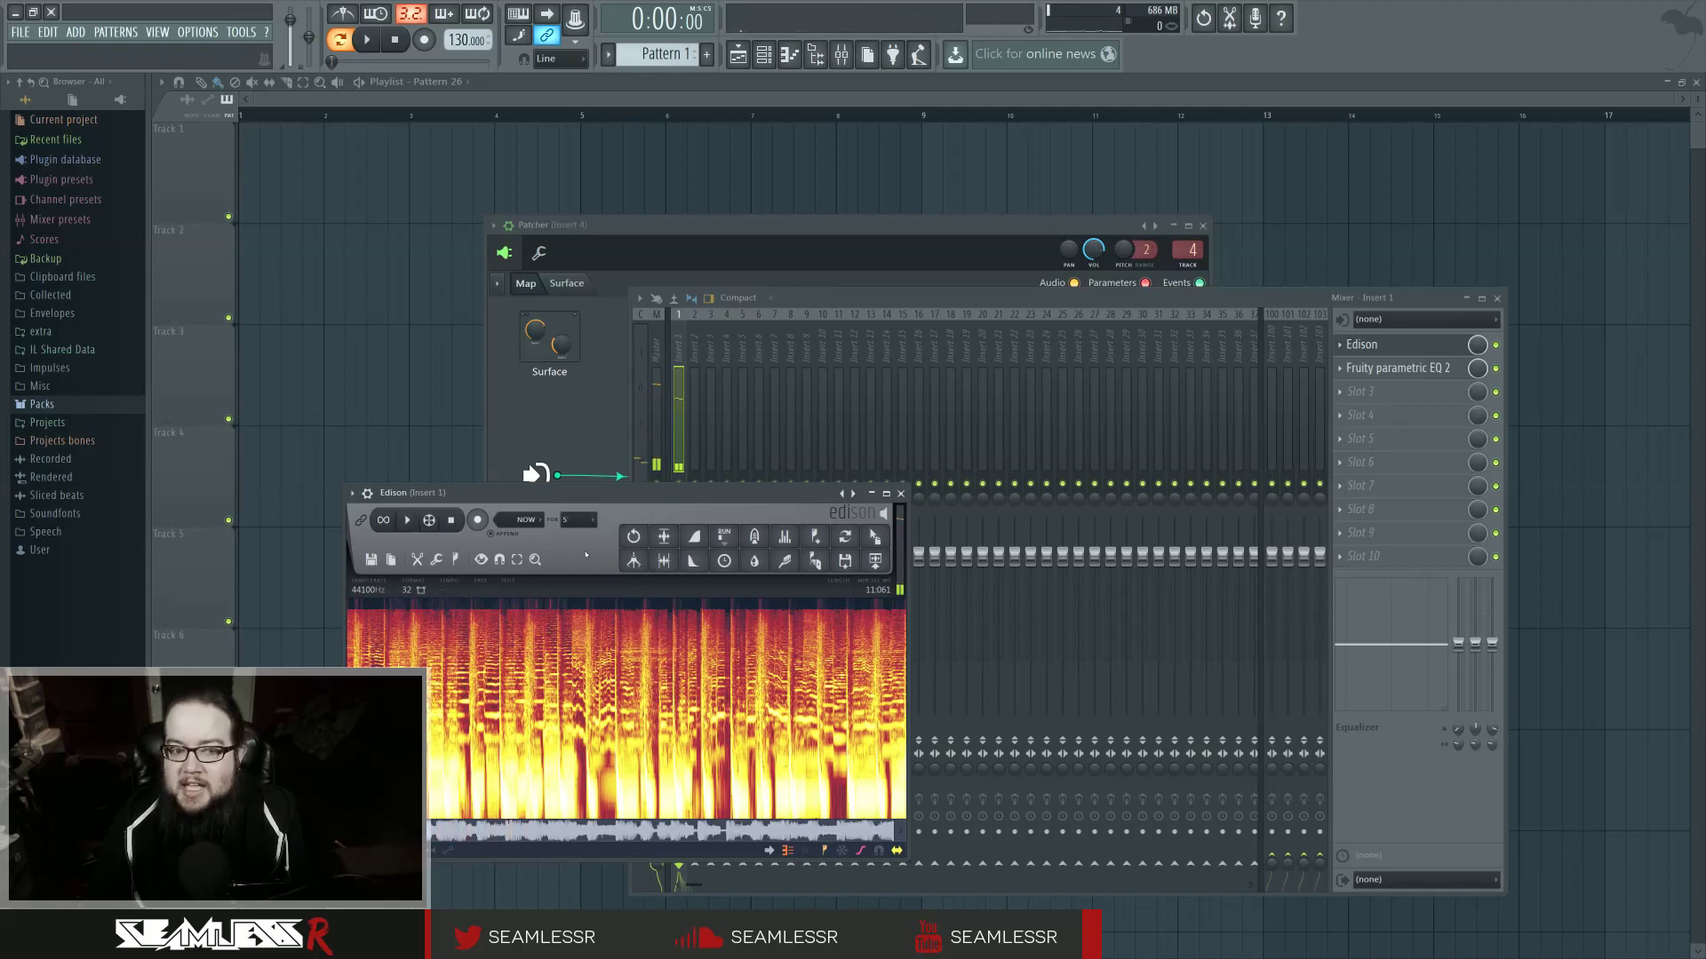
pyautogui.click(900, 493)
pyautogui.click(802, 234)
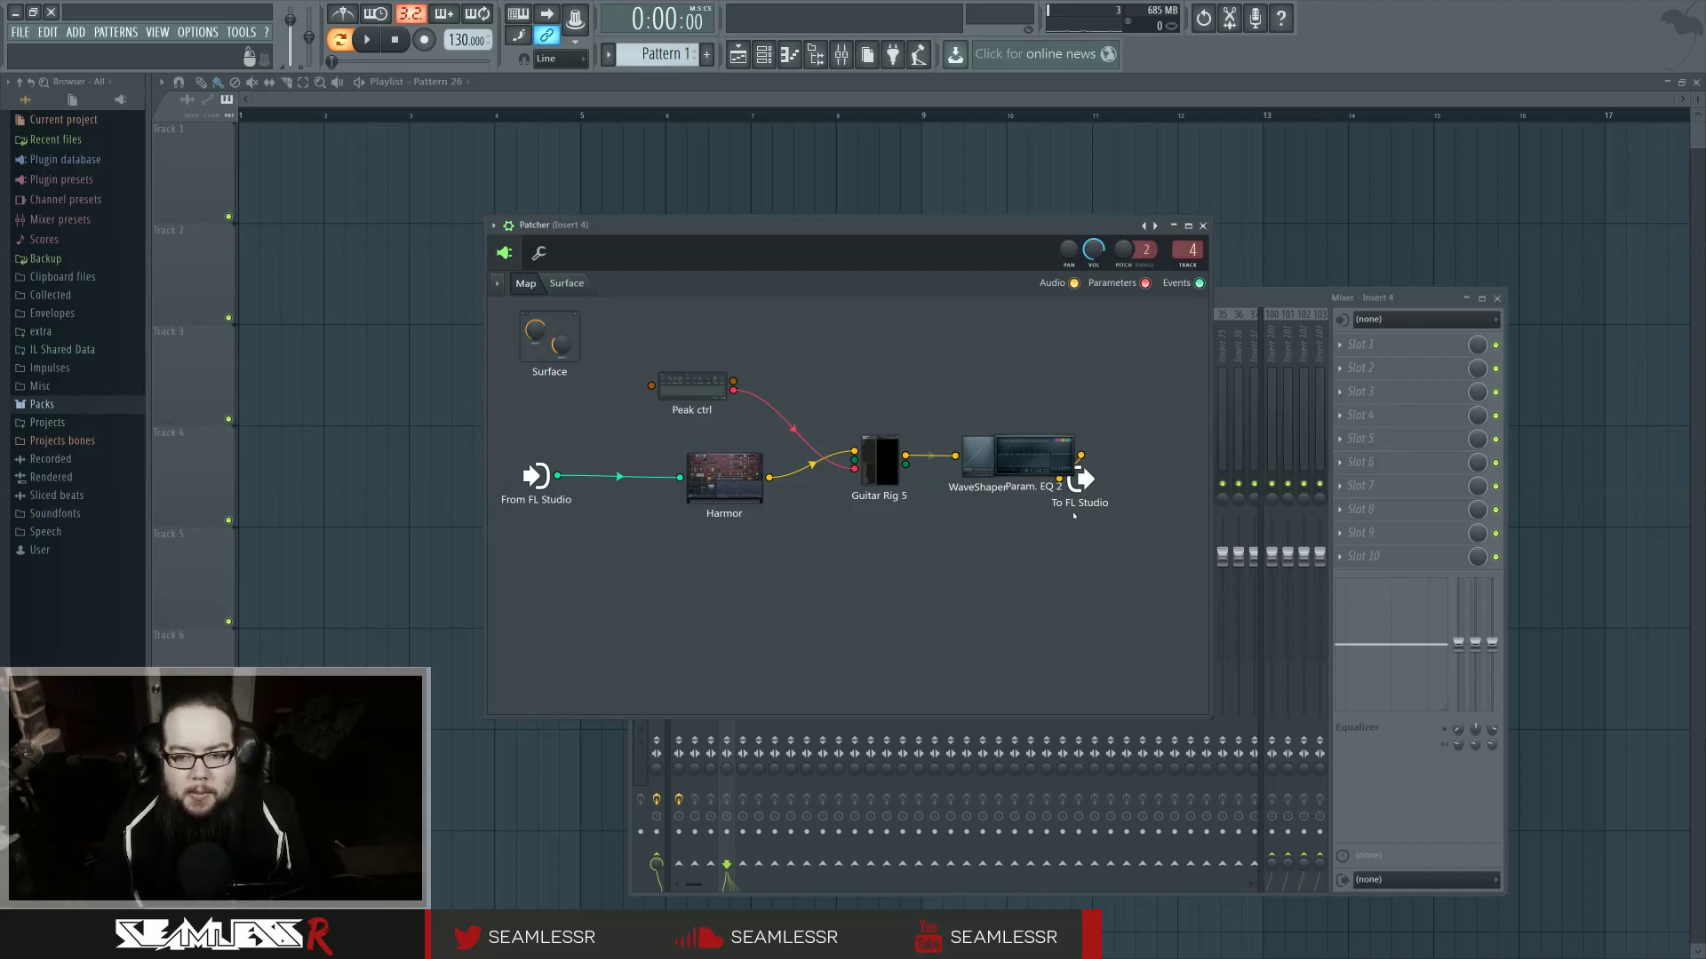
# Spread out the To FL Studio, Param. EQ 2 and WaveShaper modules in the Patcher map so they no longer overlap.
pyautogui.moveTo(1081, 481); pyautogui.dragTo(1148, 474)
pyautogui.moveTo(1037, 458); pyautogui.dragTo(1081, 458)
pyautogui.moveTo(978, 457); pyautogui.dragTo(970, 453)
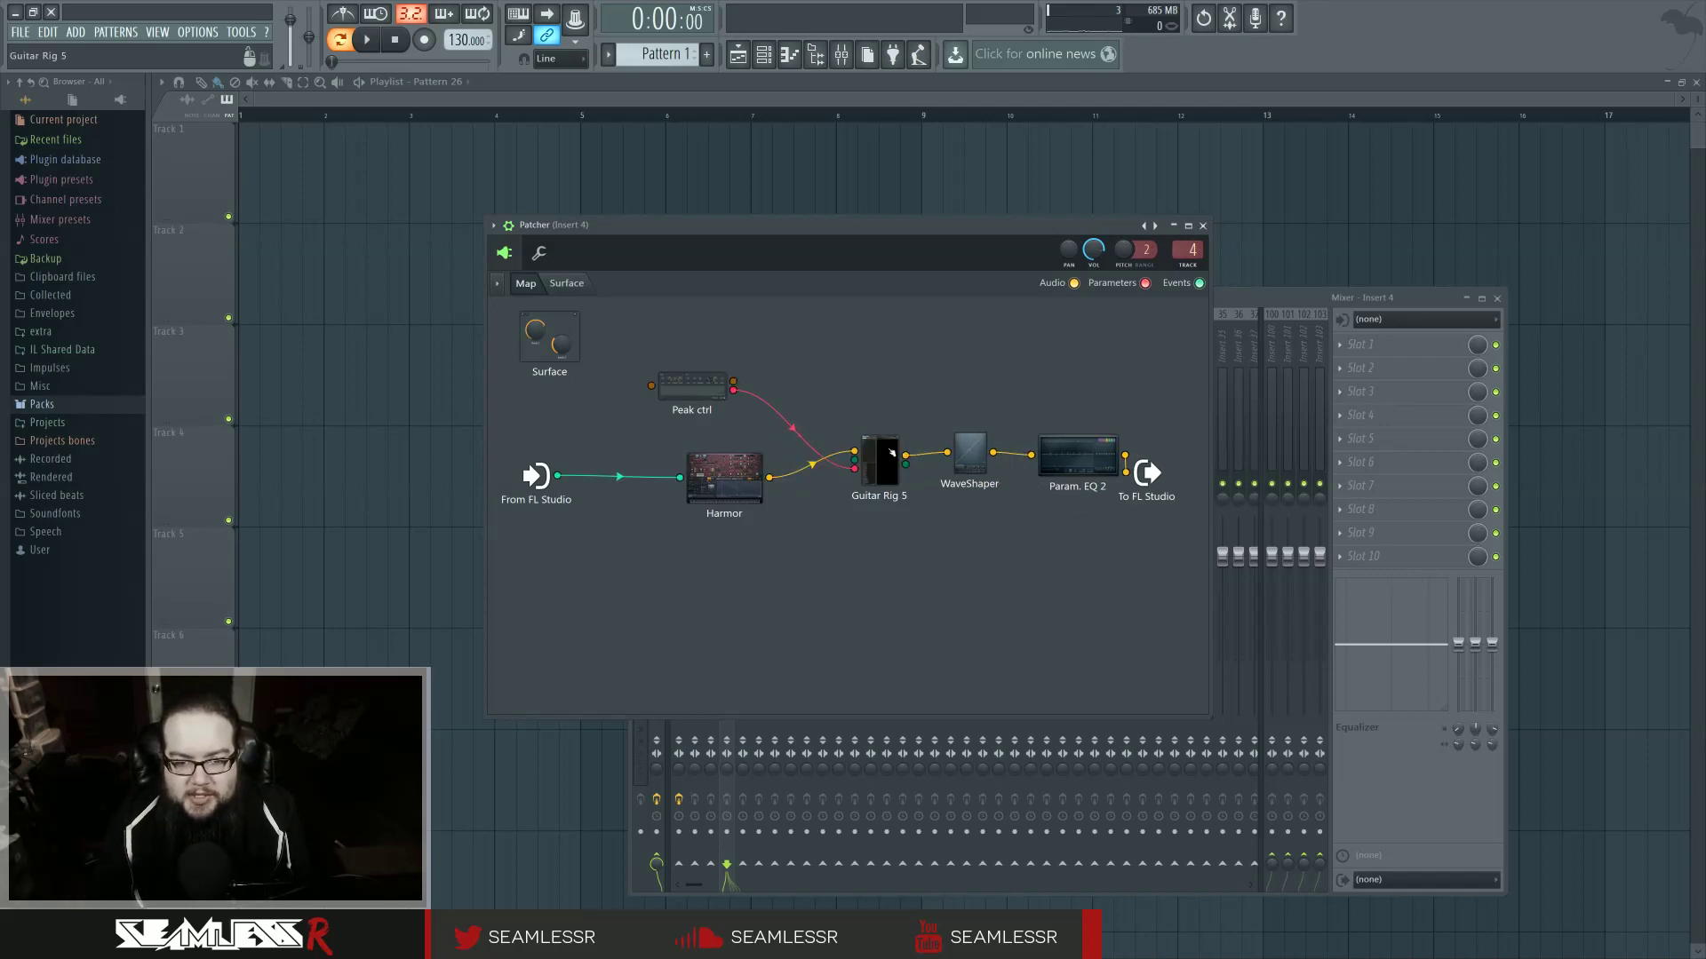
# Adjust the last knob of the Traktor filter in Guitar Rig 5 while auditioning the sound, and close the plugin.
pyautogui.doubleClick(891, 453)
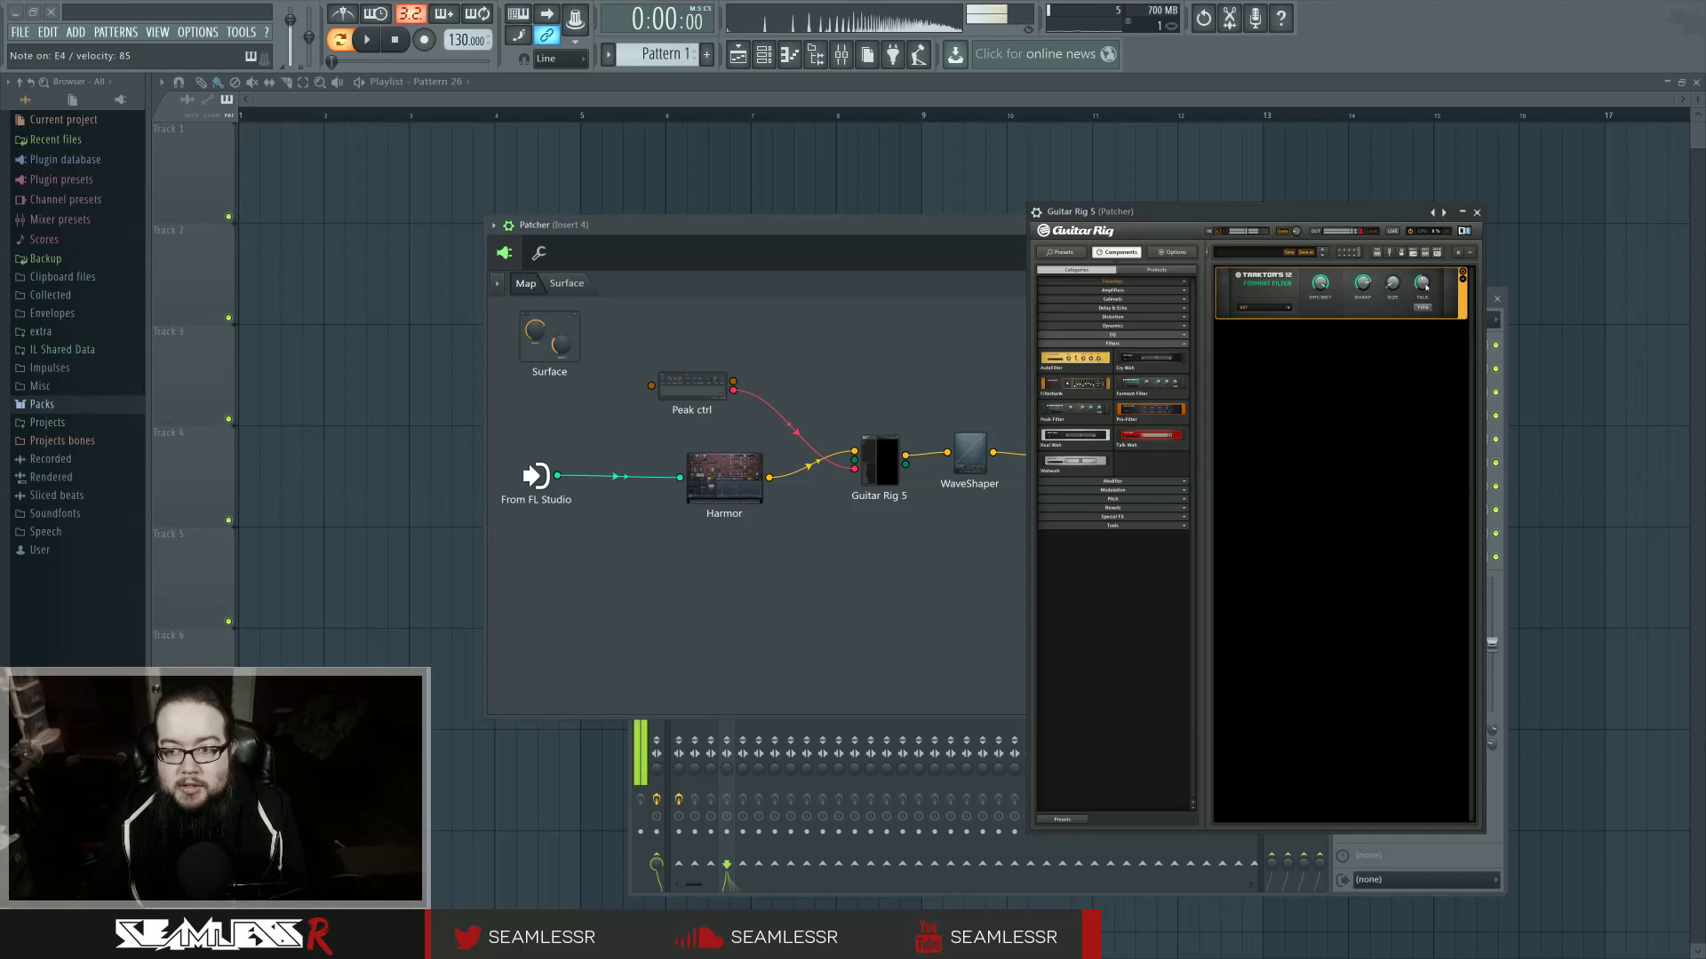
pyautogui.moveTo(1423, 288)
pyautogui.mouseDown()
pyautogui.moveTo(1425, 257)
pyautogui.moveTo(1427, 307)
pyautogui.moveTo(1425, 277)
pyautogui.mouseUp()
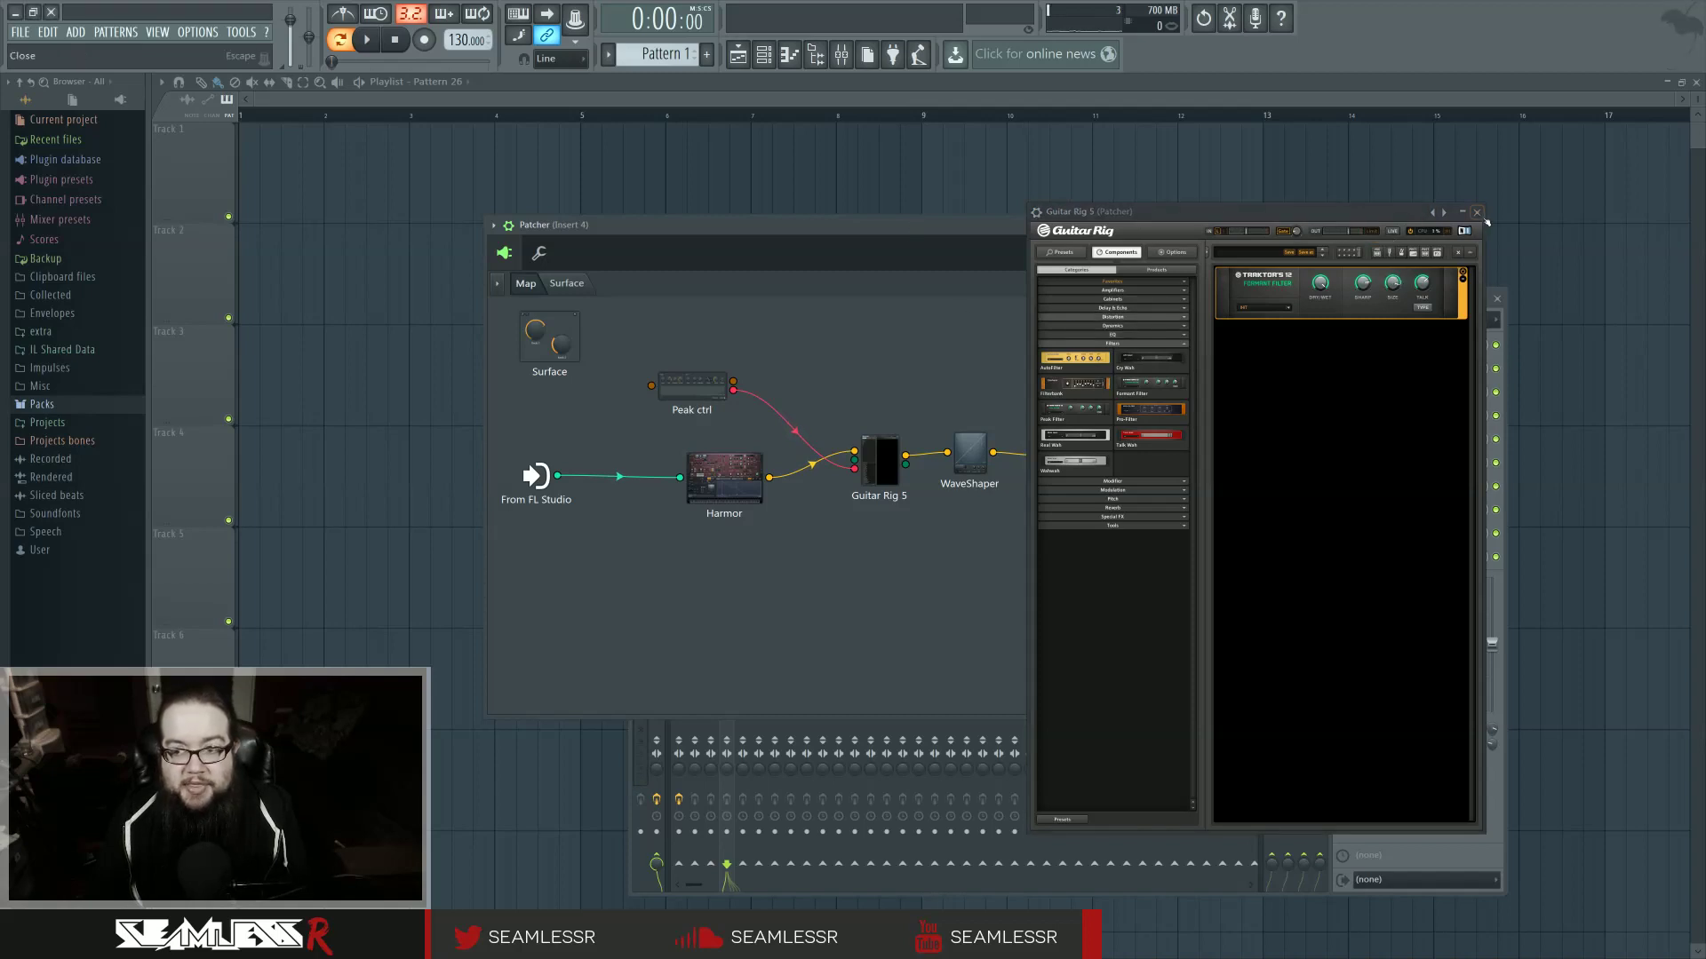
pyautogui.click(1476, 212)
# Inspect the Param. EQ 2 curve and the Peak ctrl LFO settings in the Patcher, closing each one.
pyautogui.doubleClick(1062, 451)
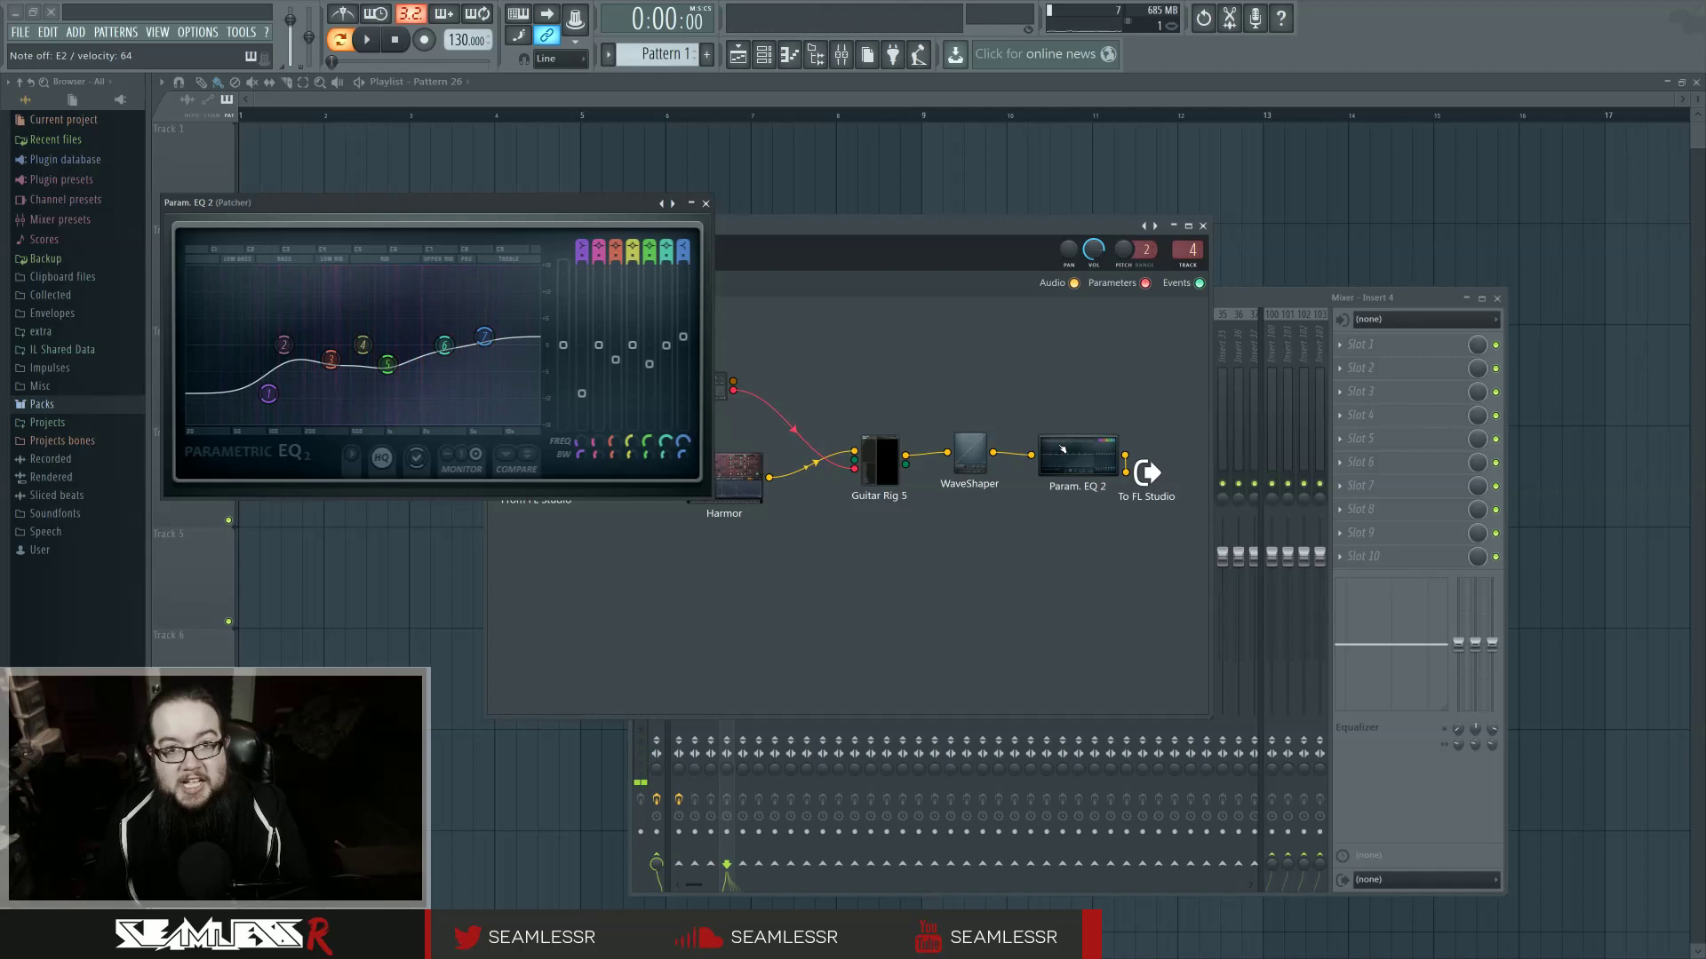
pyautogui.click(706, 205)
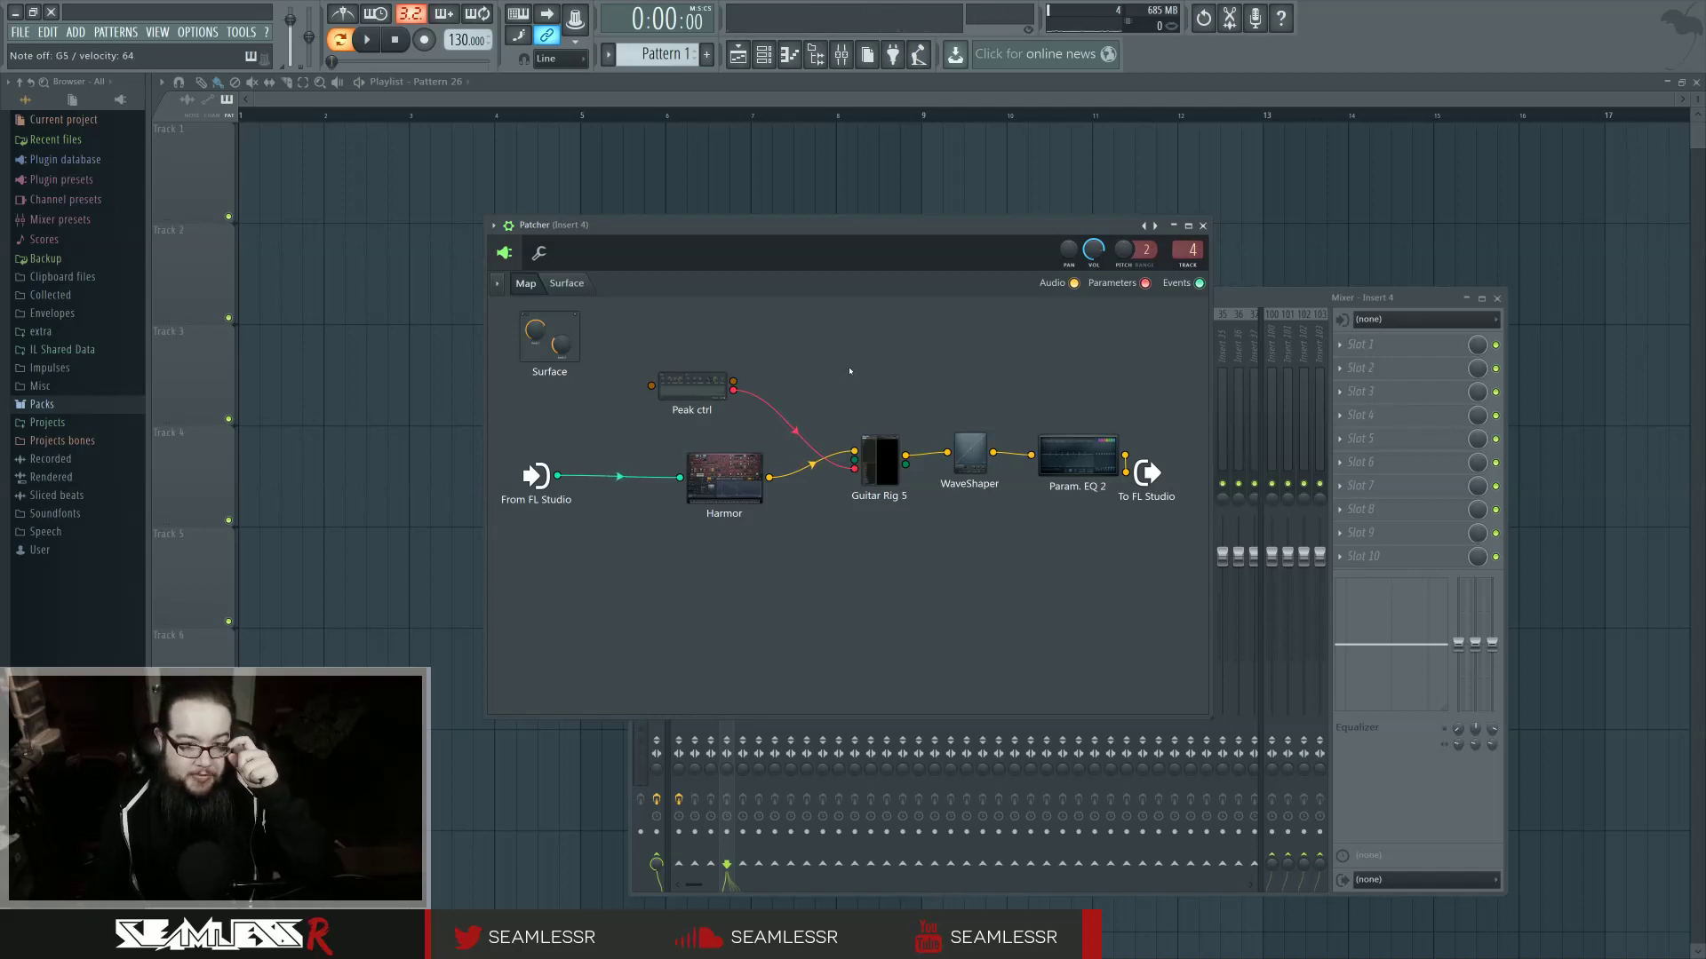
pyautogui.click(700, 378)
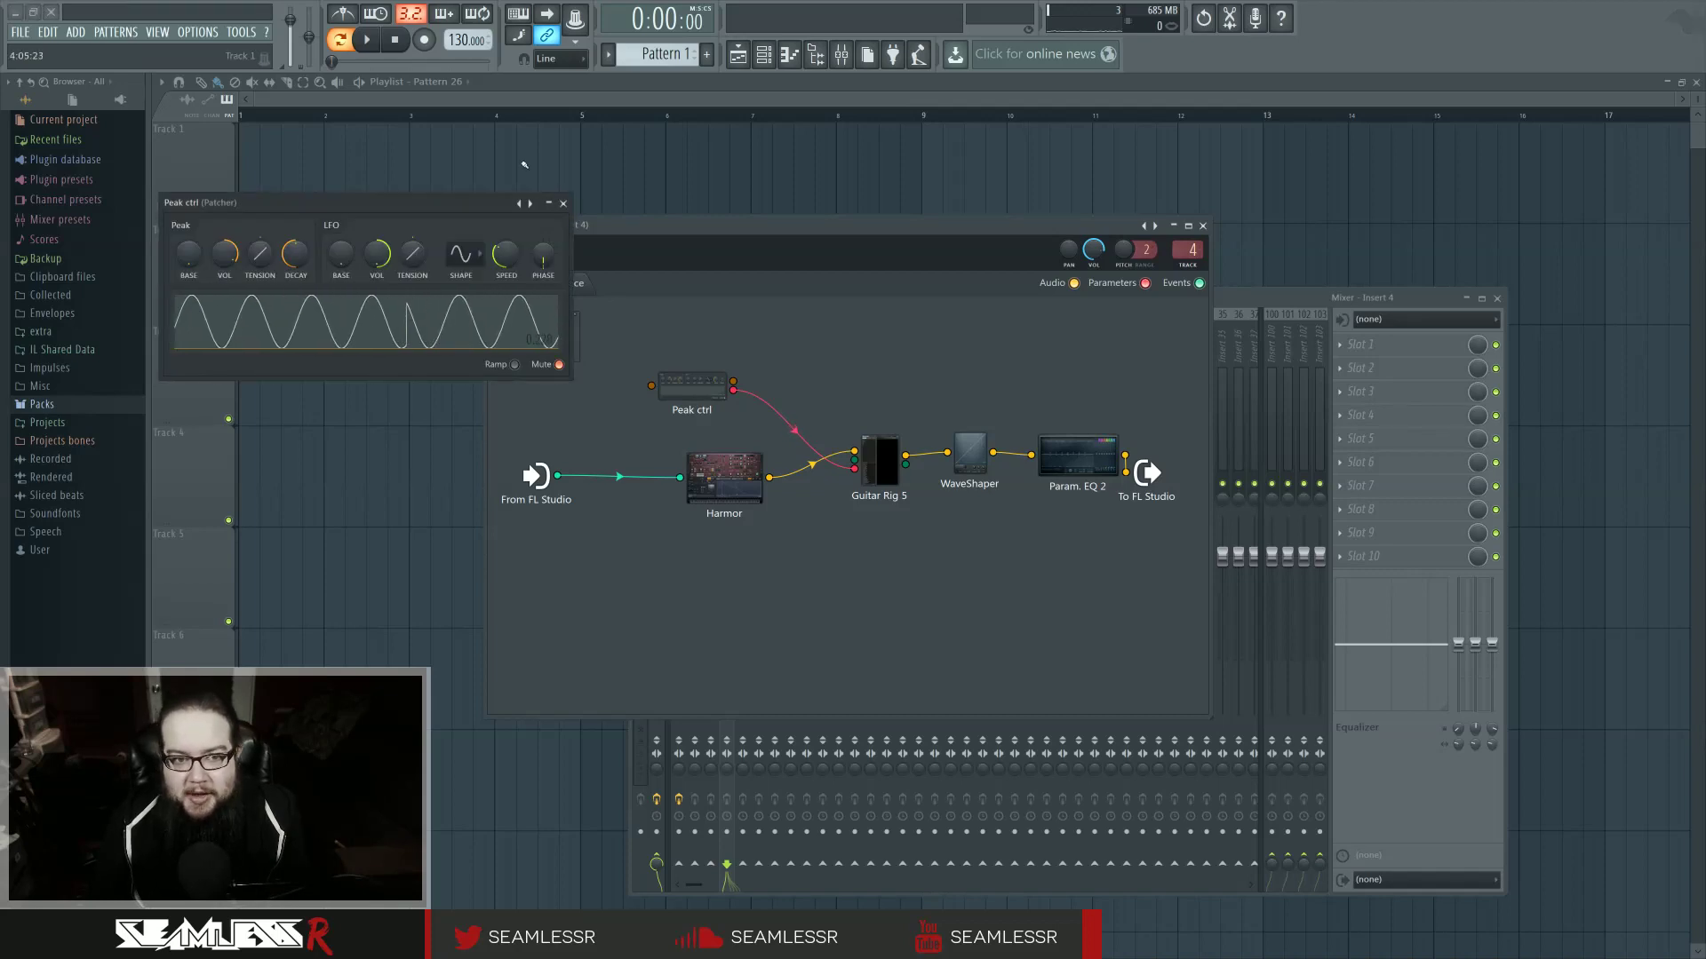
pyautogui.click(563, 203)
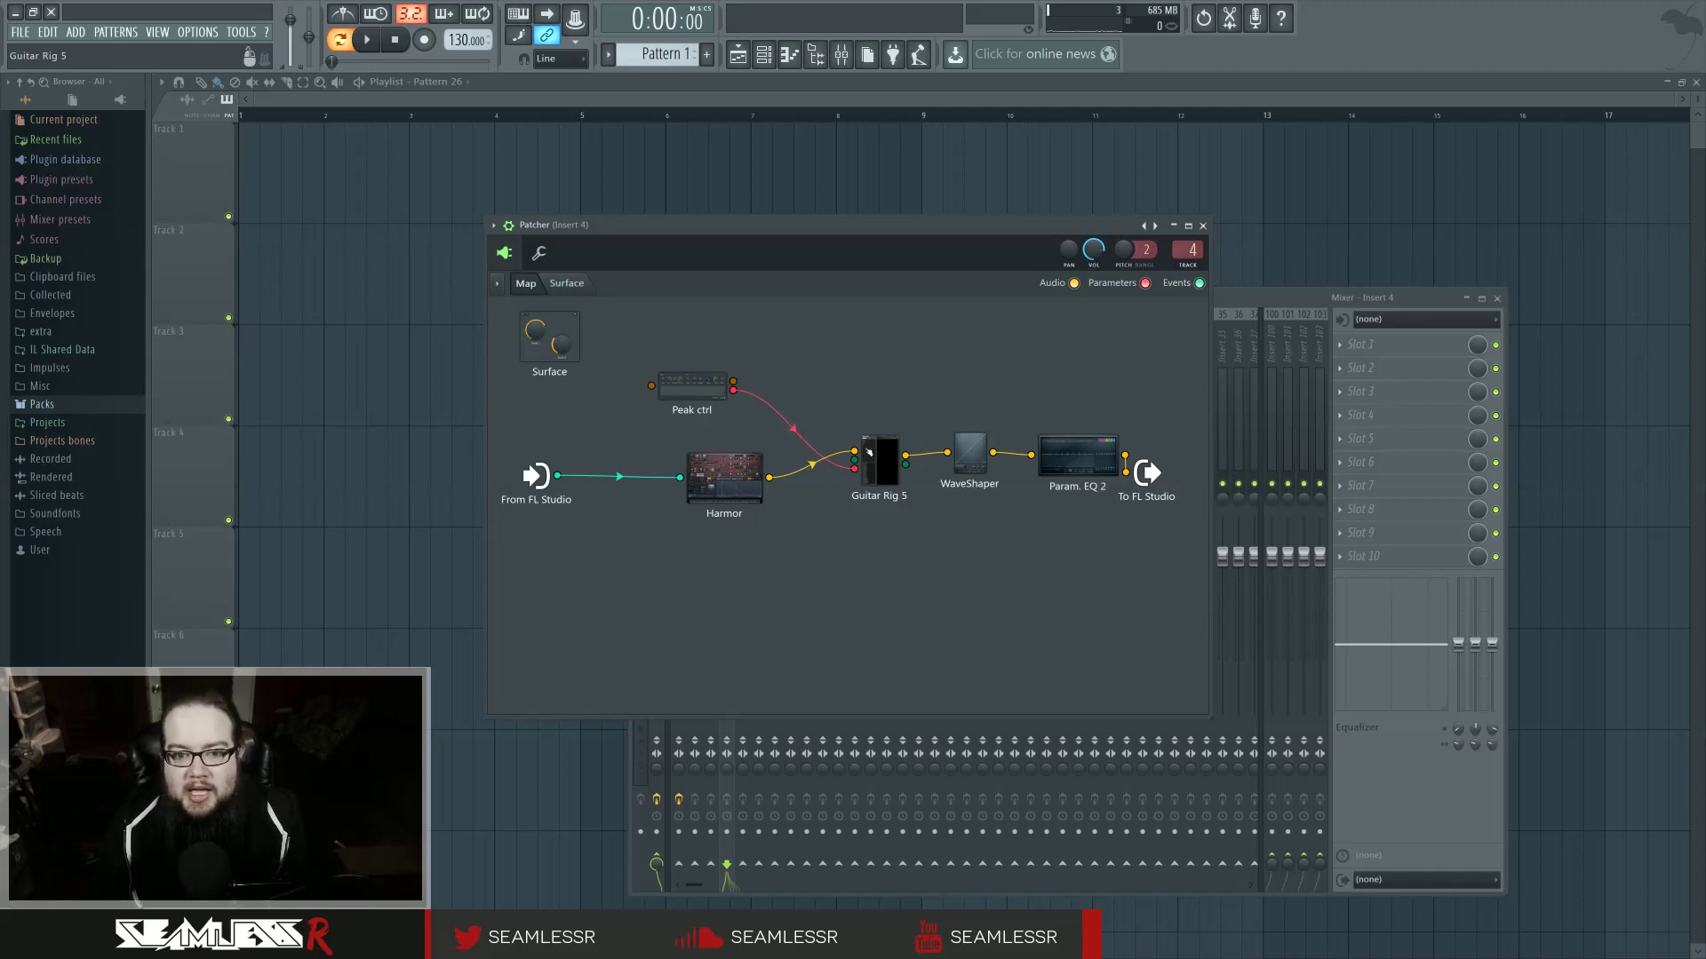
# Move WaveShaper, Guitar Rig 5 and Param. EQ 2 higher in the Patcher map to clear the space beside Harmor.
pyautogui.moveTo(970, 455); pyautogui.dragTo(967, 418)
pyautogui.moveTo(881, 463); pyautogui.dragTo(891, 416)
pyautogui.moveTo(1073, 457); pyautogui.dragTo(1063, 405)
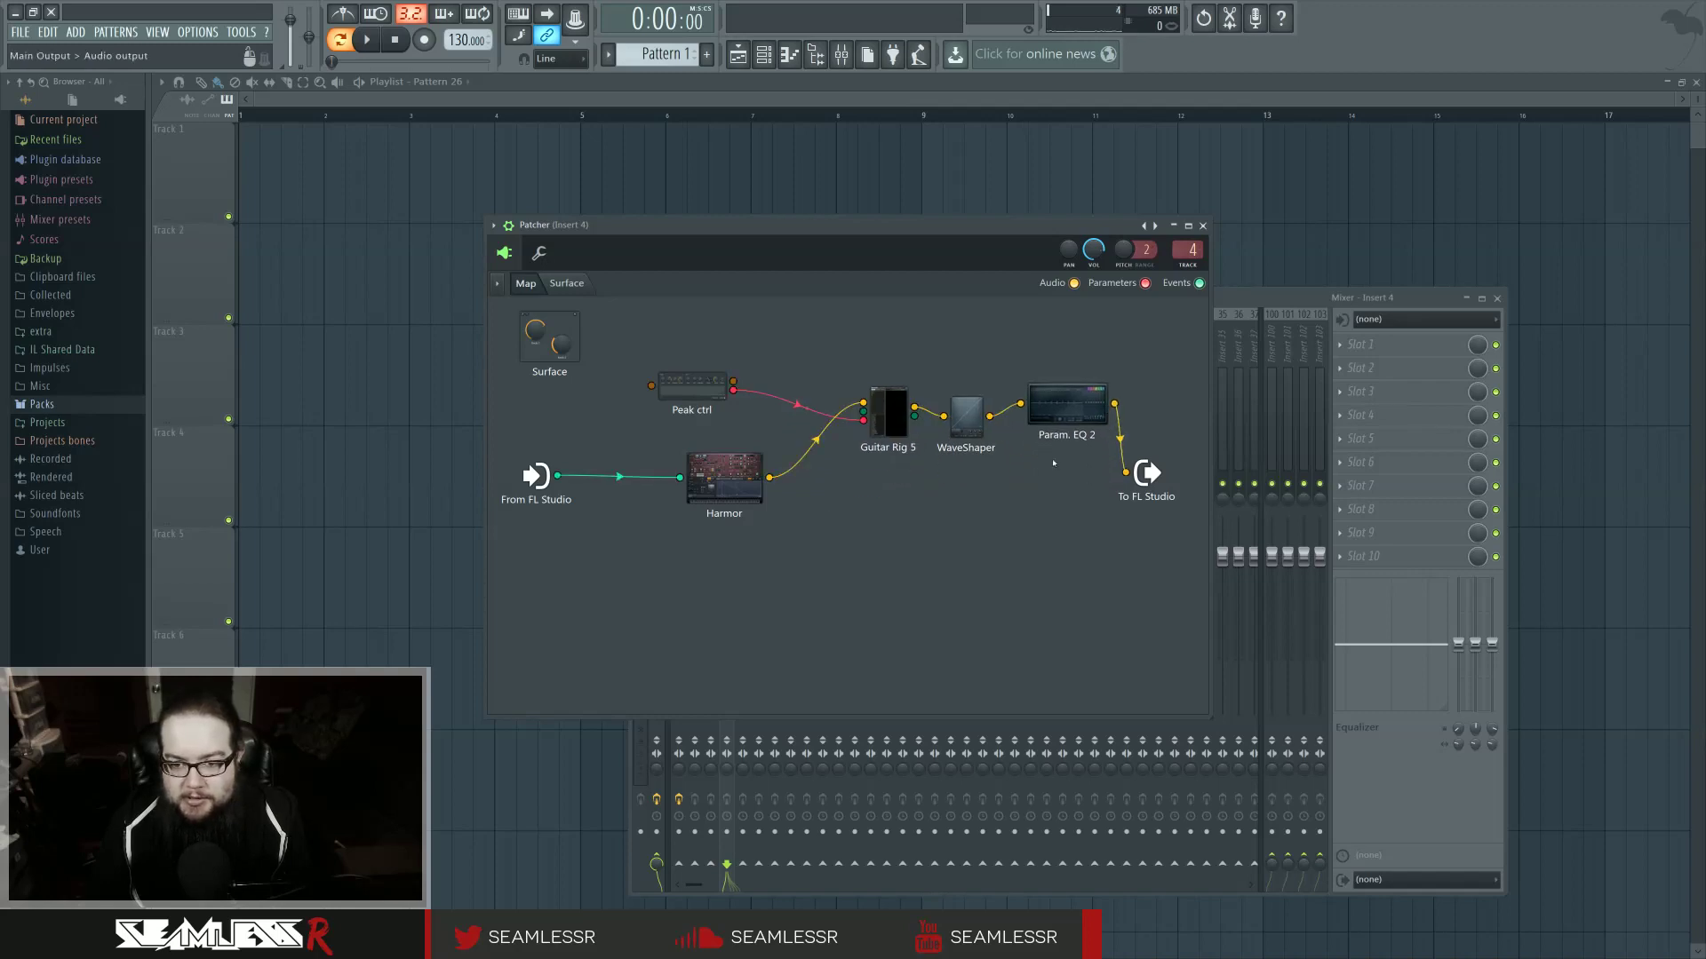
# Connect Harmor's audio output directly to To FL Studio and open Harmor to audition the unprocessed sound.
pyautogui.moveTo(1126, 471); pyautogui.dragTo(769, 477)
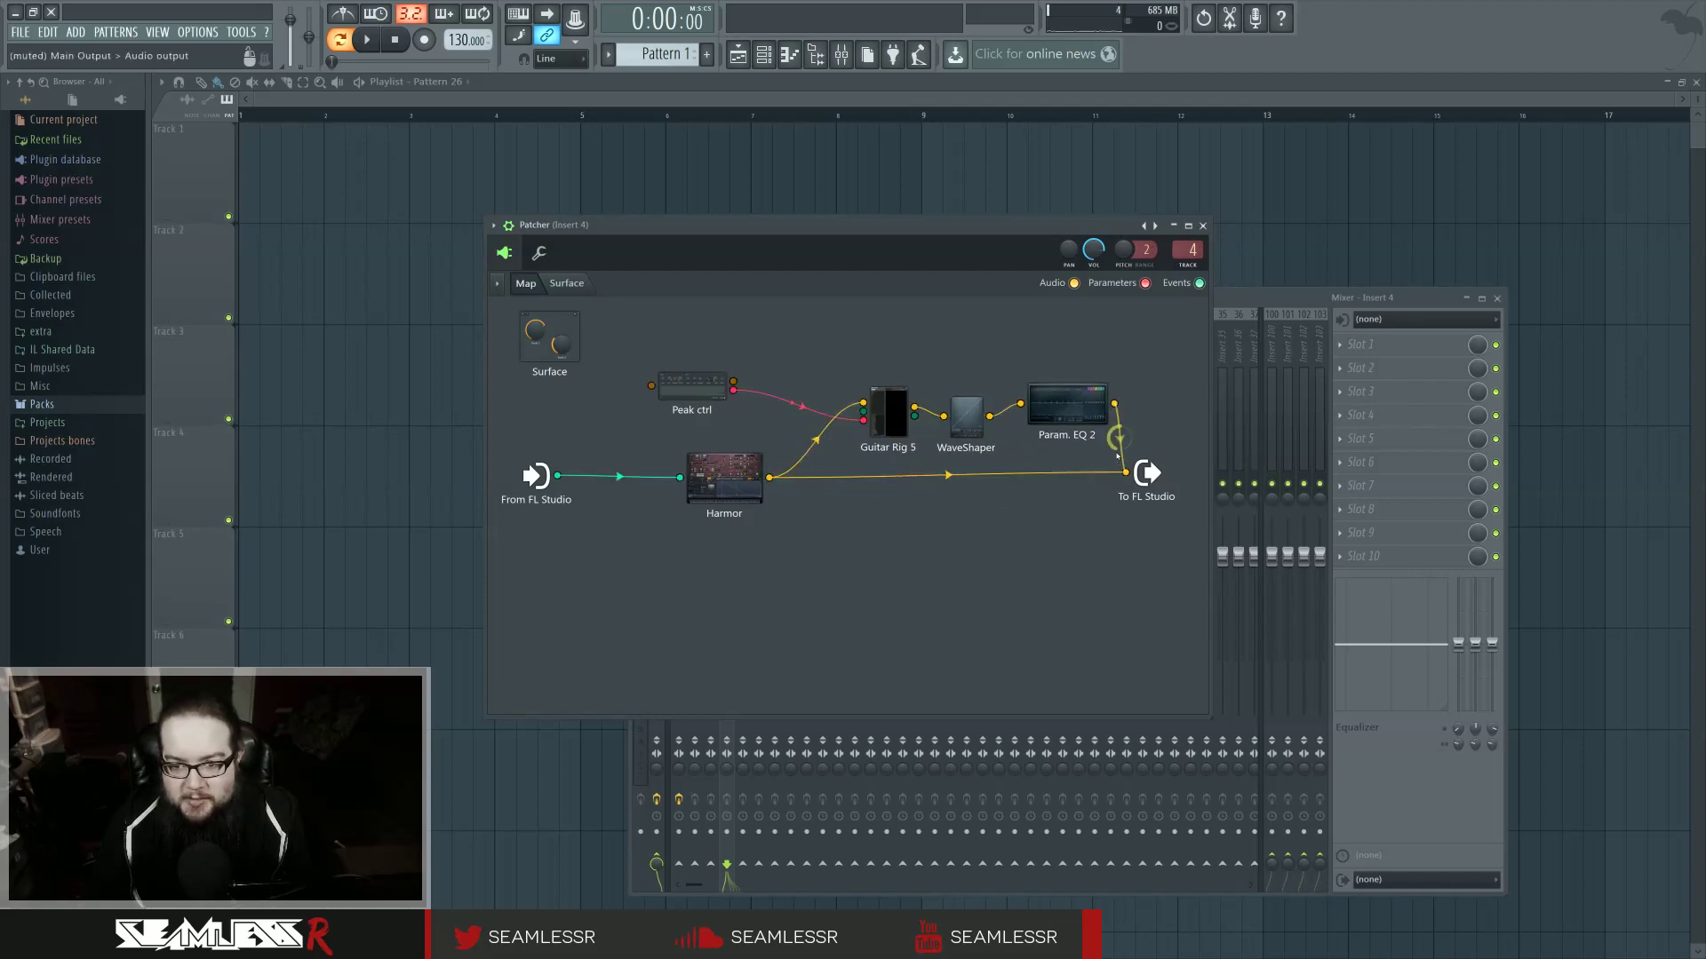
pyautogui.doubleClick(749, 468)
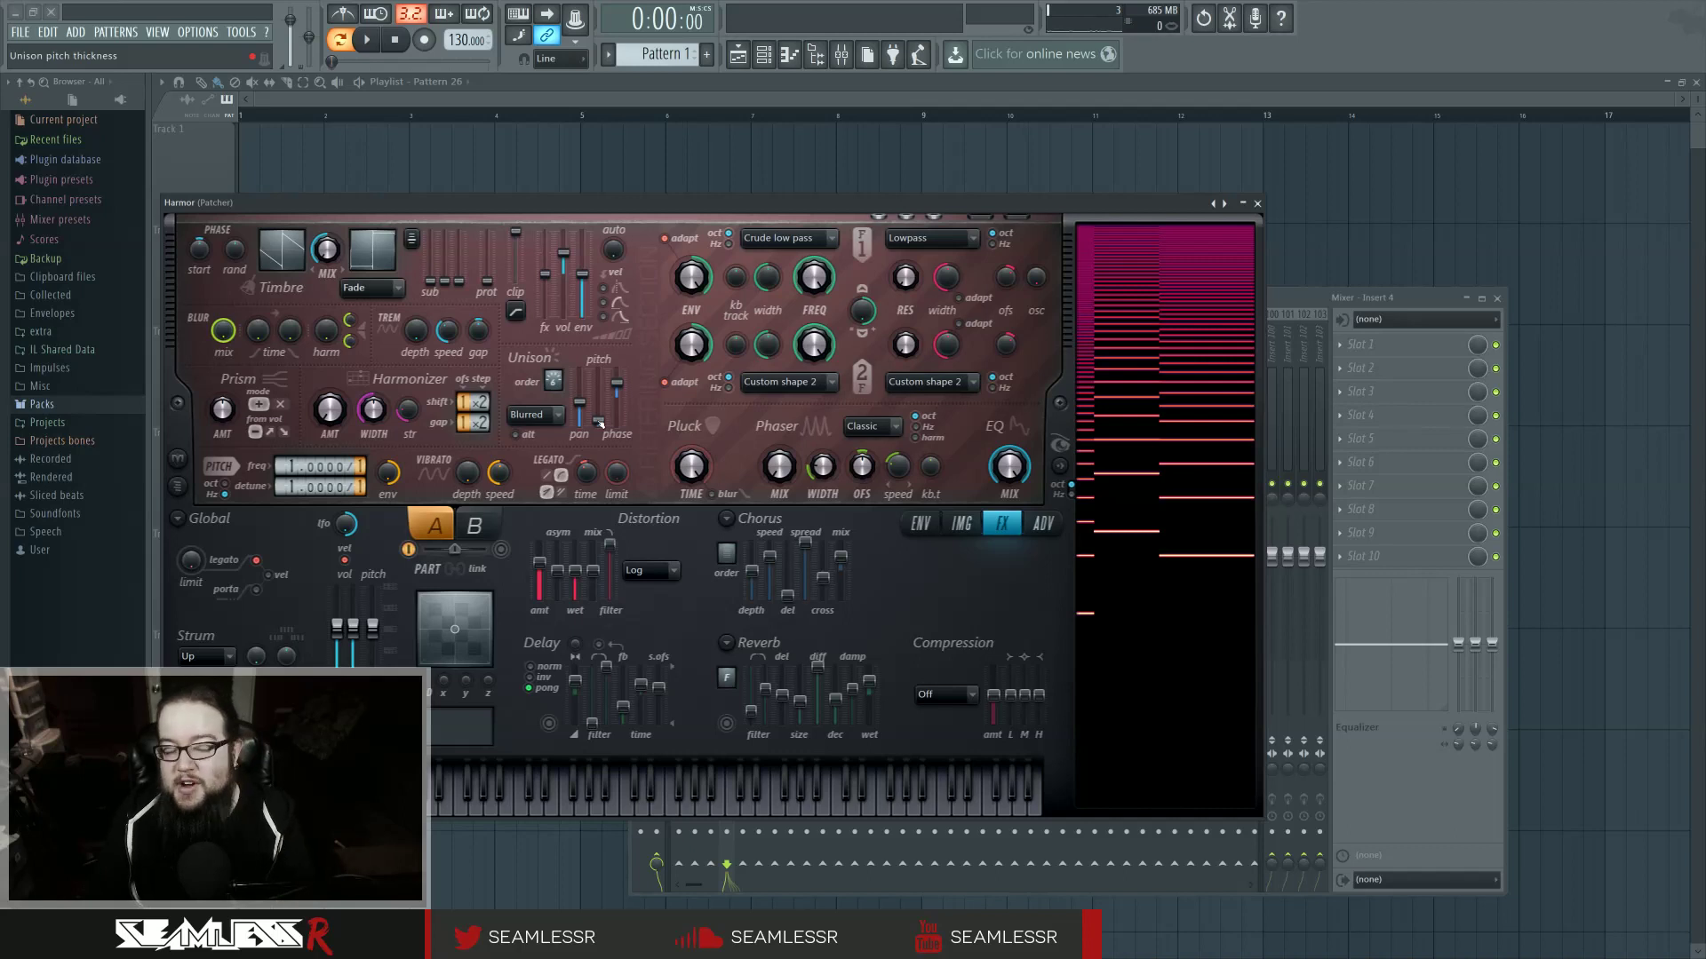
pyautogui.press('z')
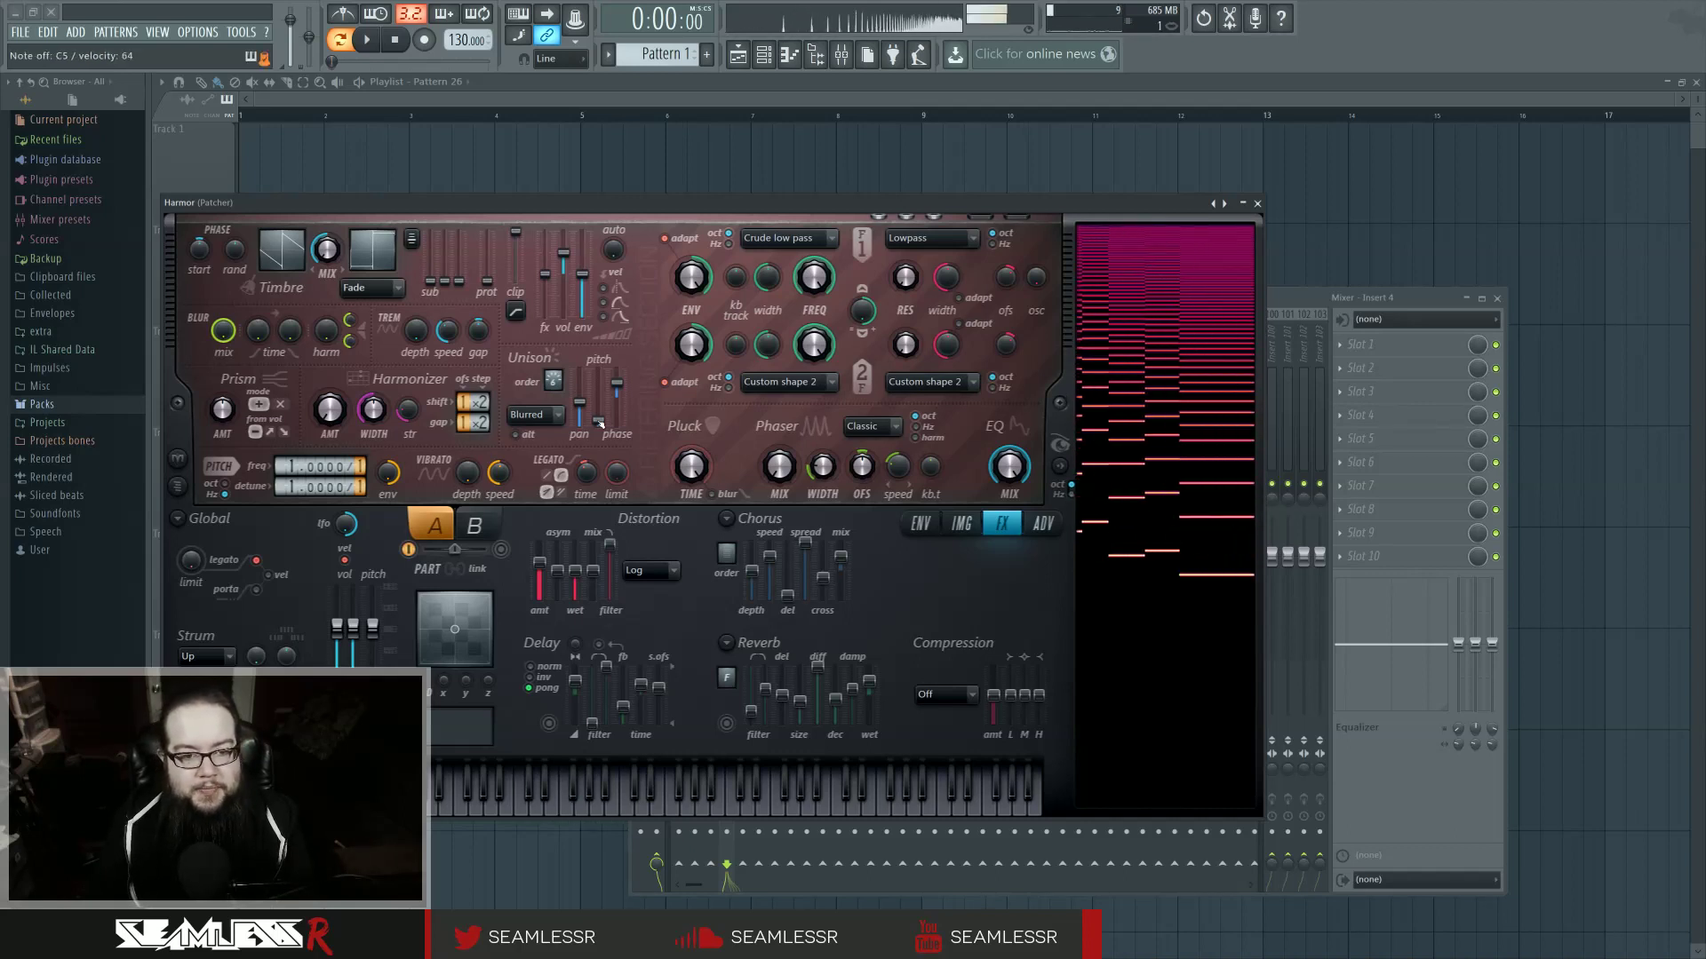
# Try a high unison pitch thickness in Harmor, bring it down to about 23%, and play test notes.
pyautogui.moveTo(600, 423); pyautogui.dragTo(600, 376)
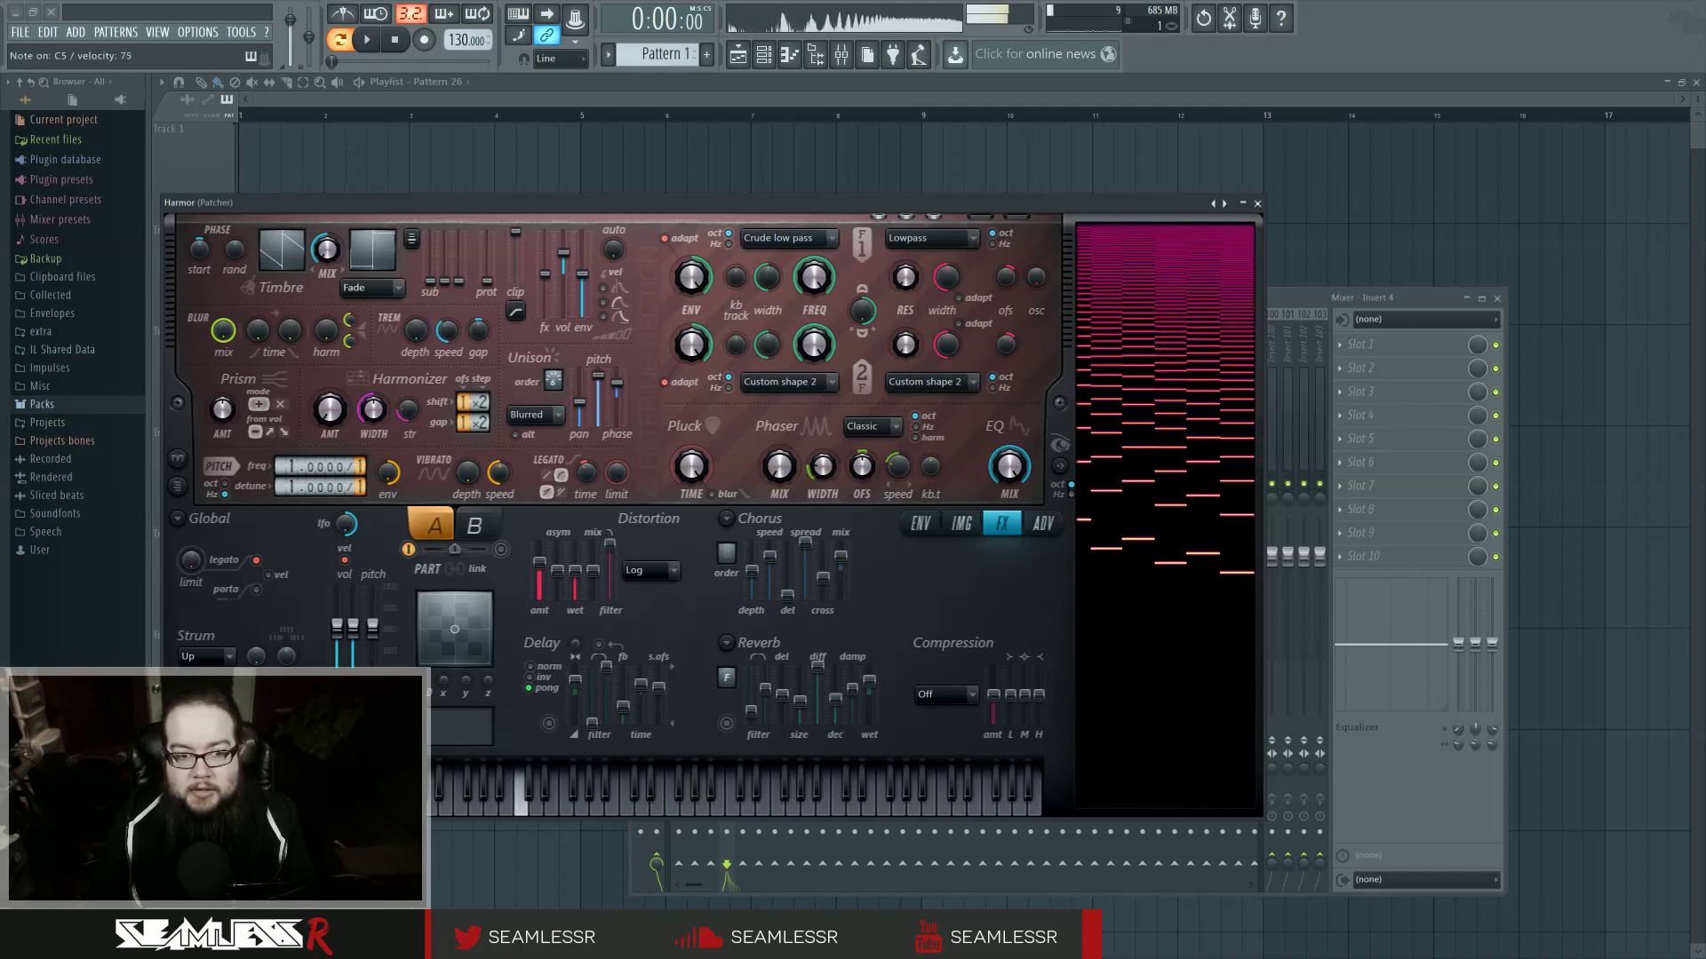
pyautogui.press('b')
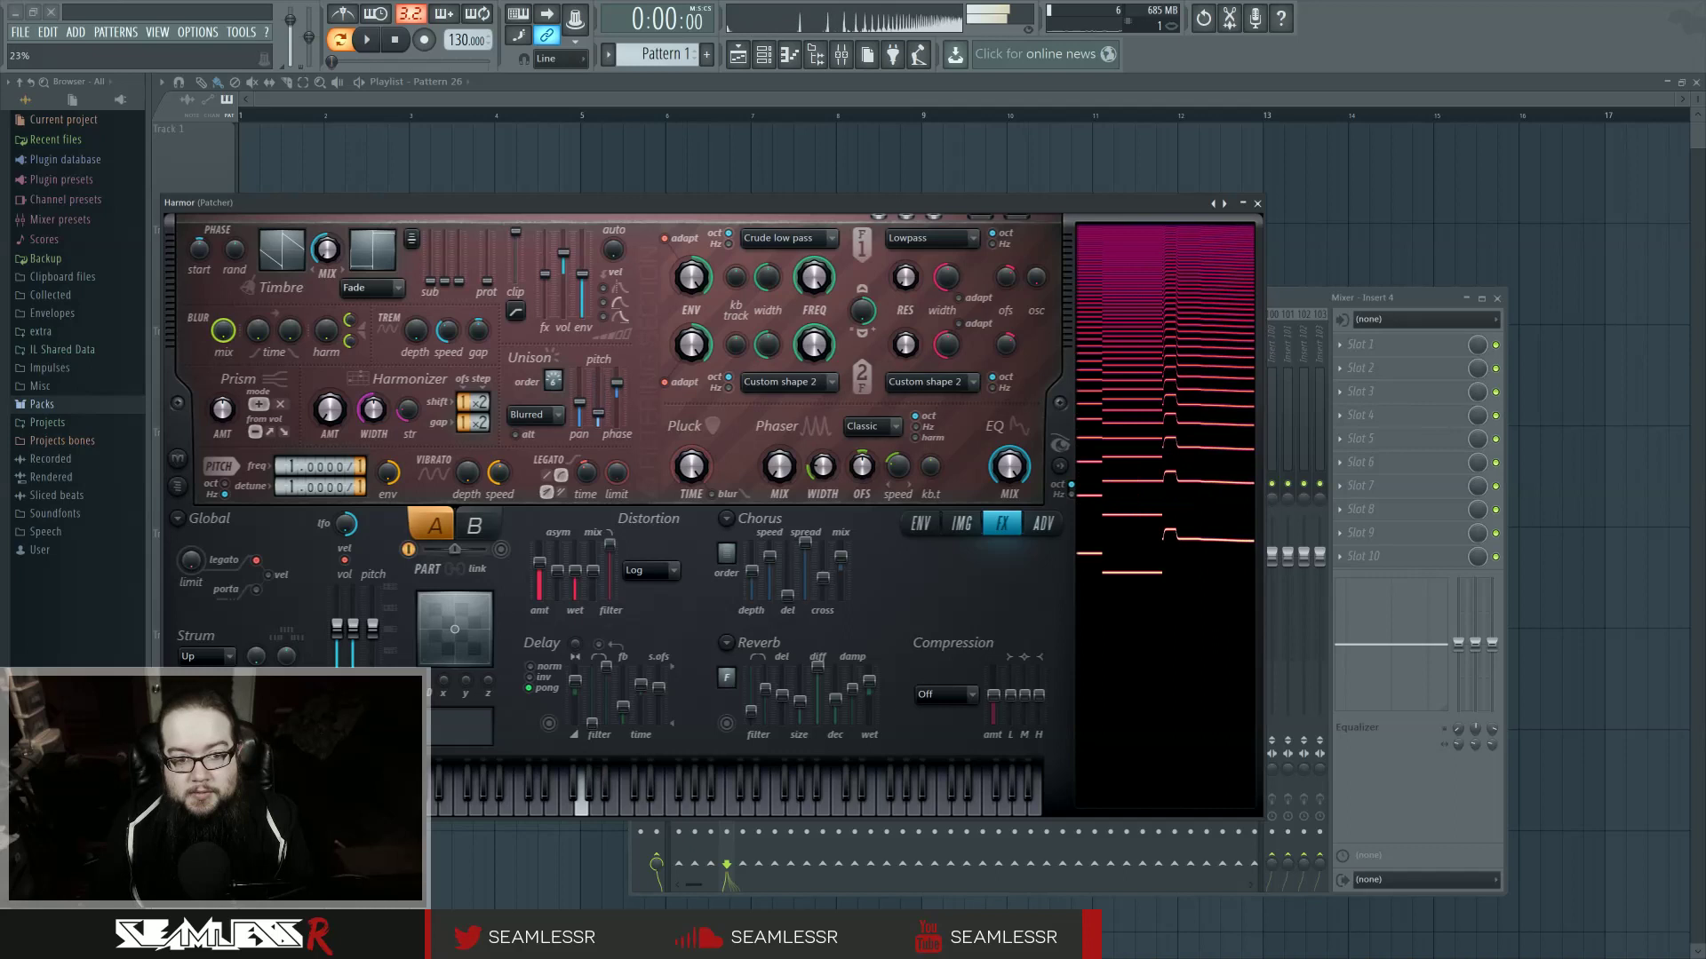
pyautogui.press('x')
pyautogui.press('q')
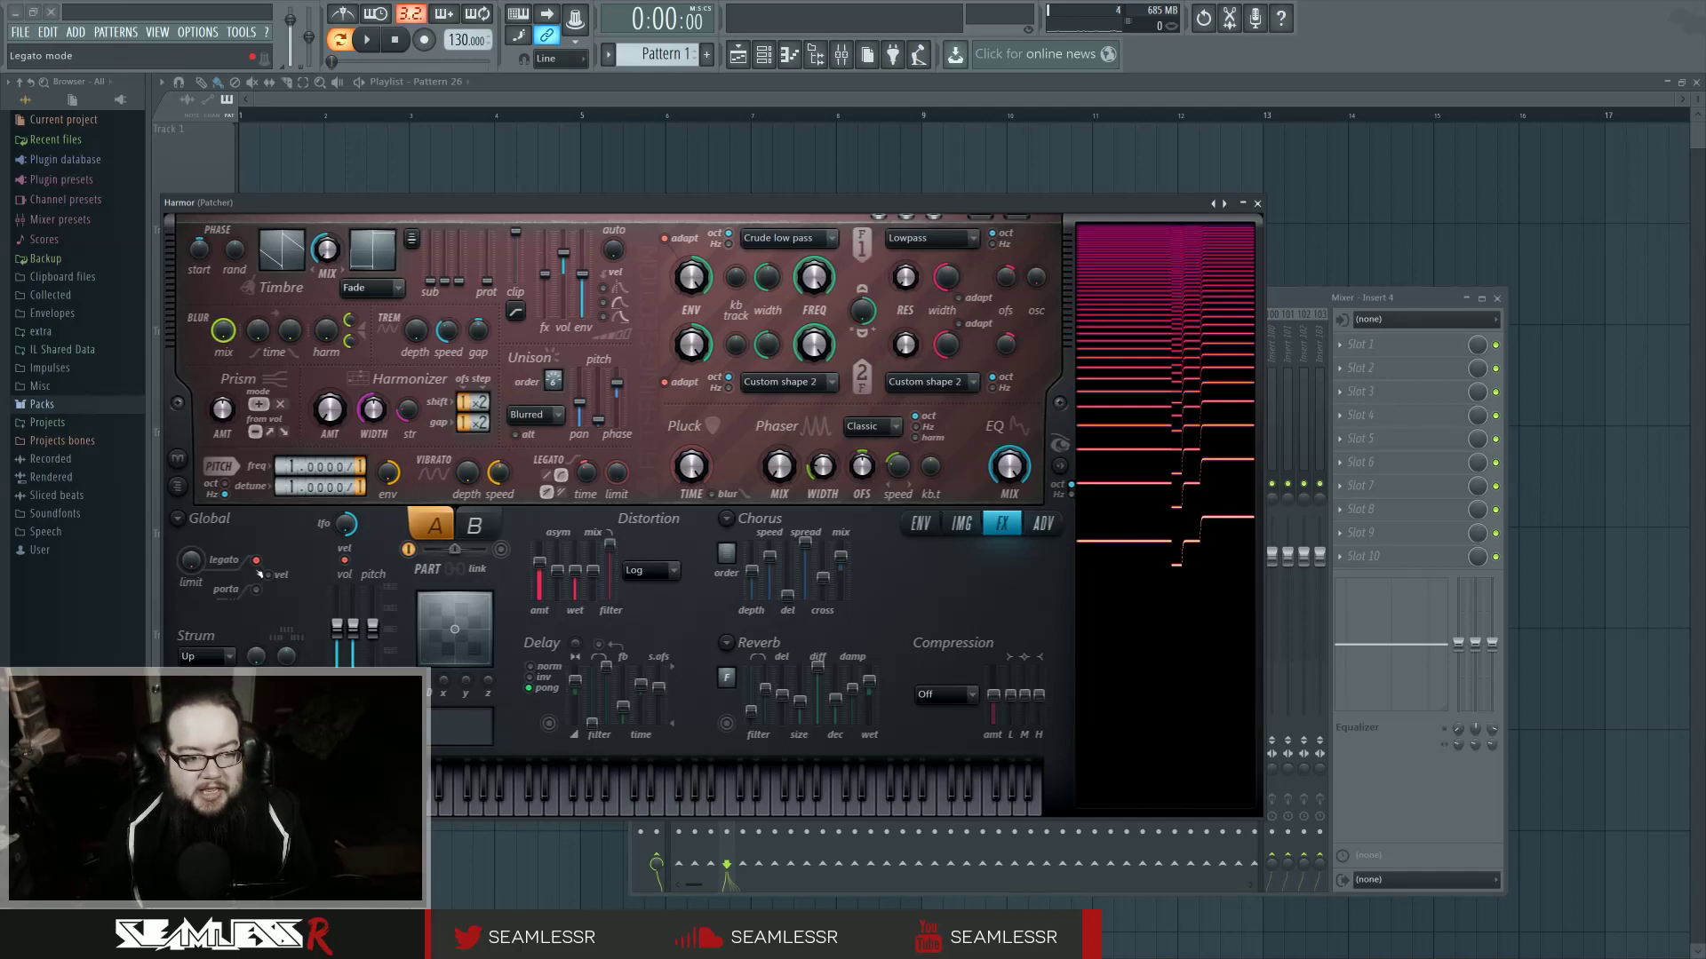
# Turn down Harmor's portamento/legato time while playing test notes, and close Harmor.
pyautogui.click(584, 478)
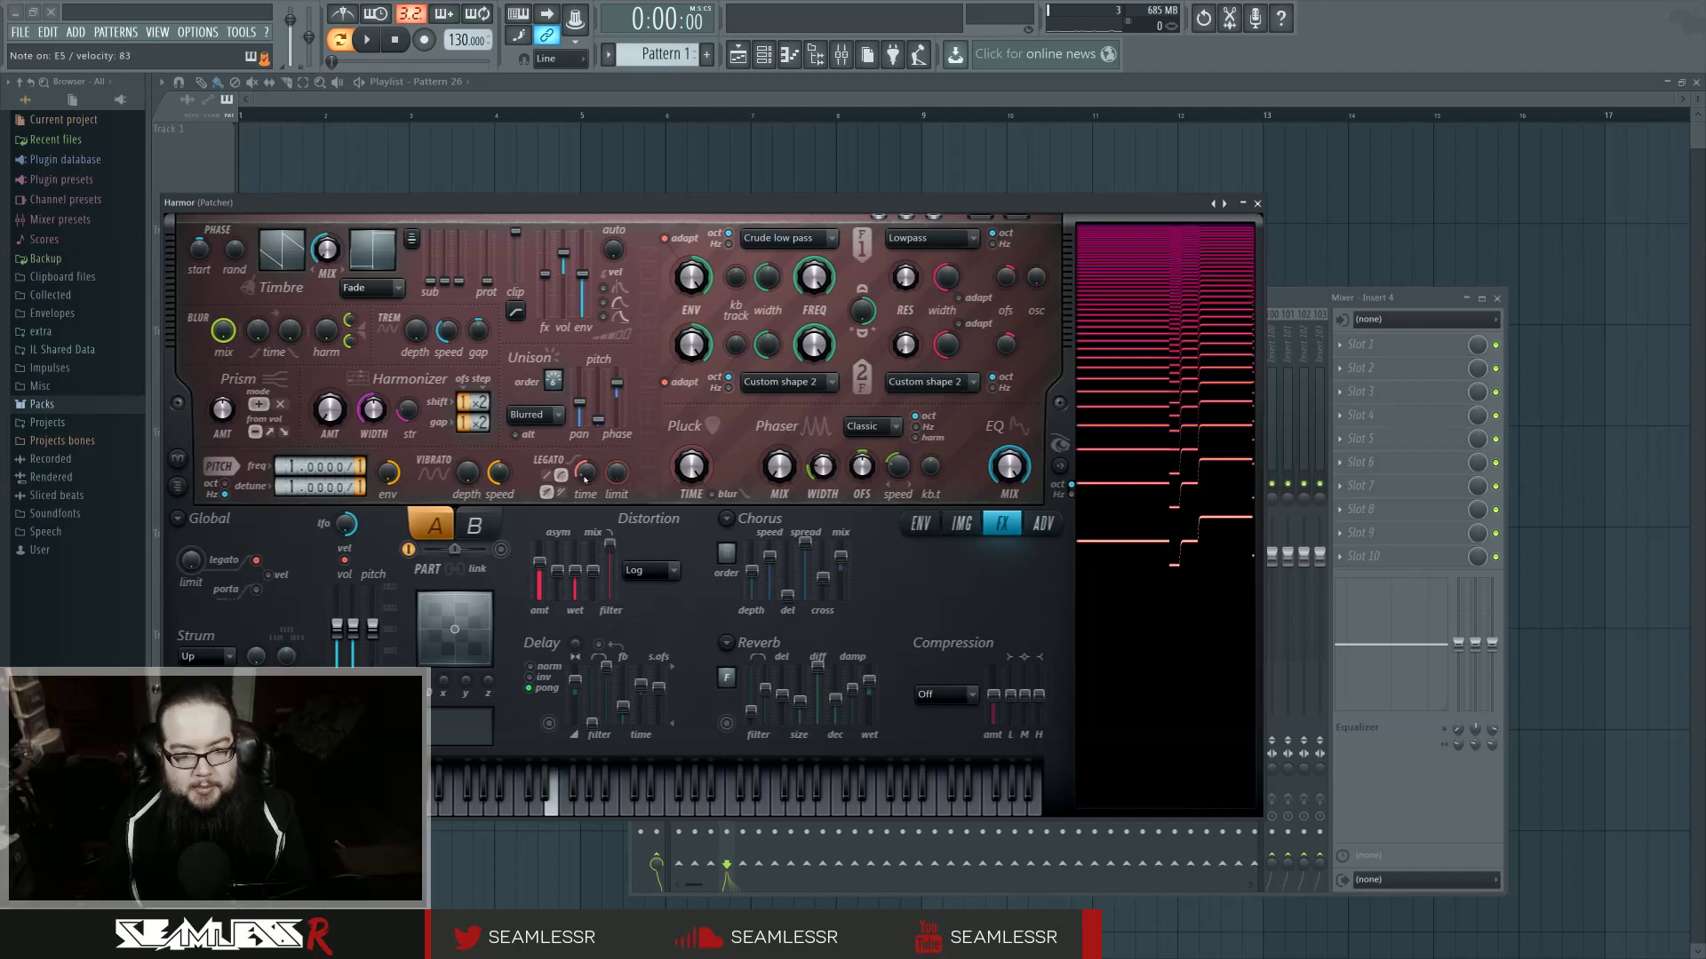
pyautogui.moveTo(584, 478); pyautogui.dragTo(584, 503)
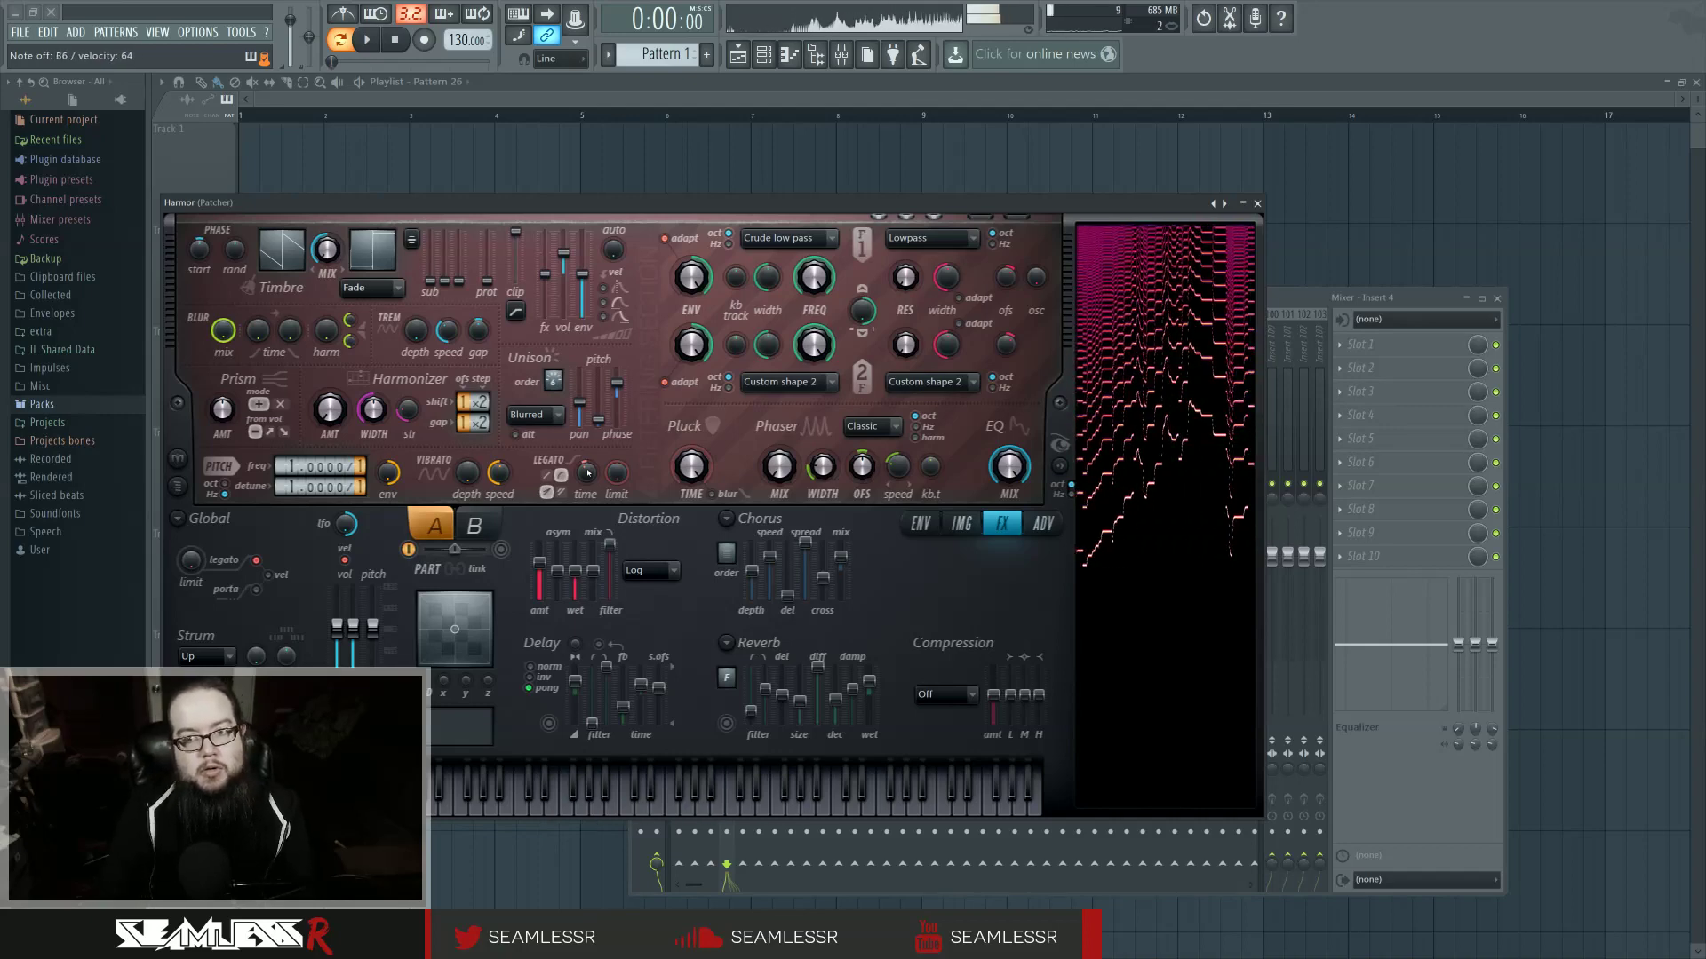
pyautogui.click(1258, 204)
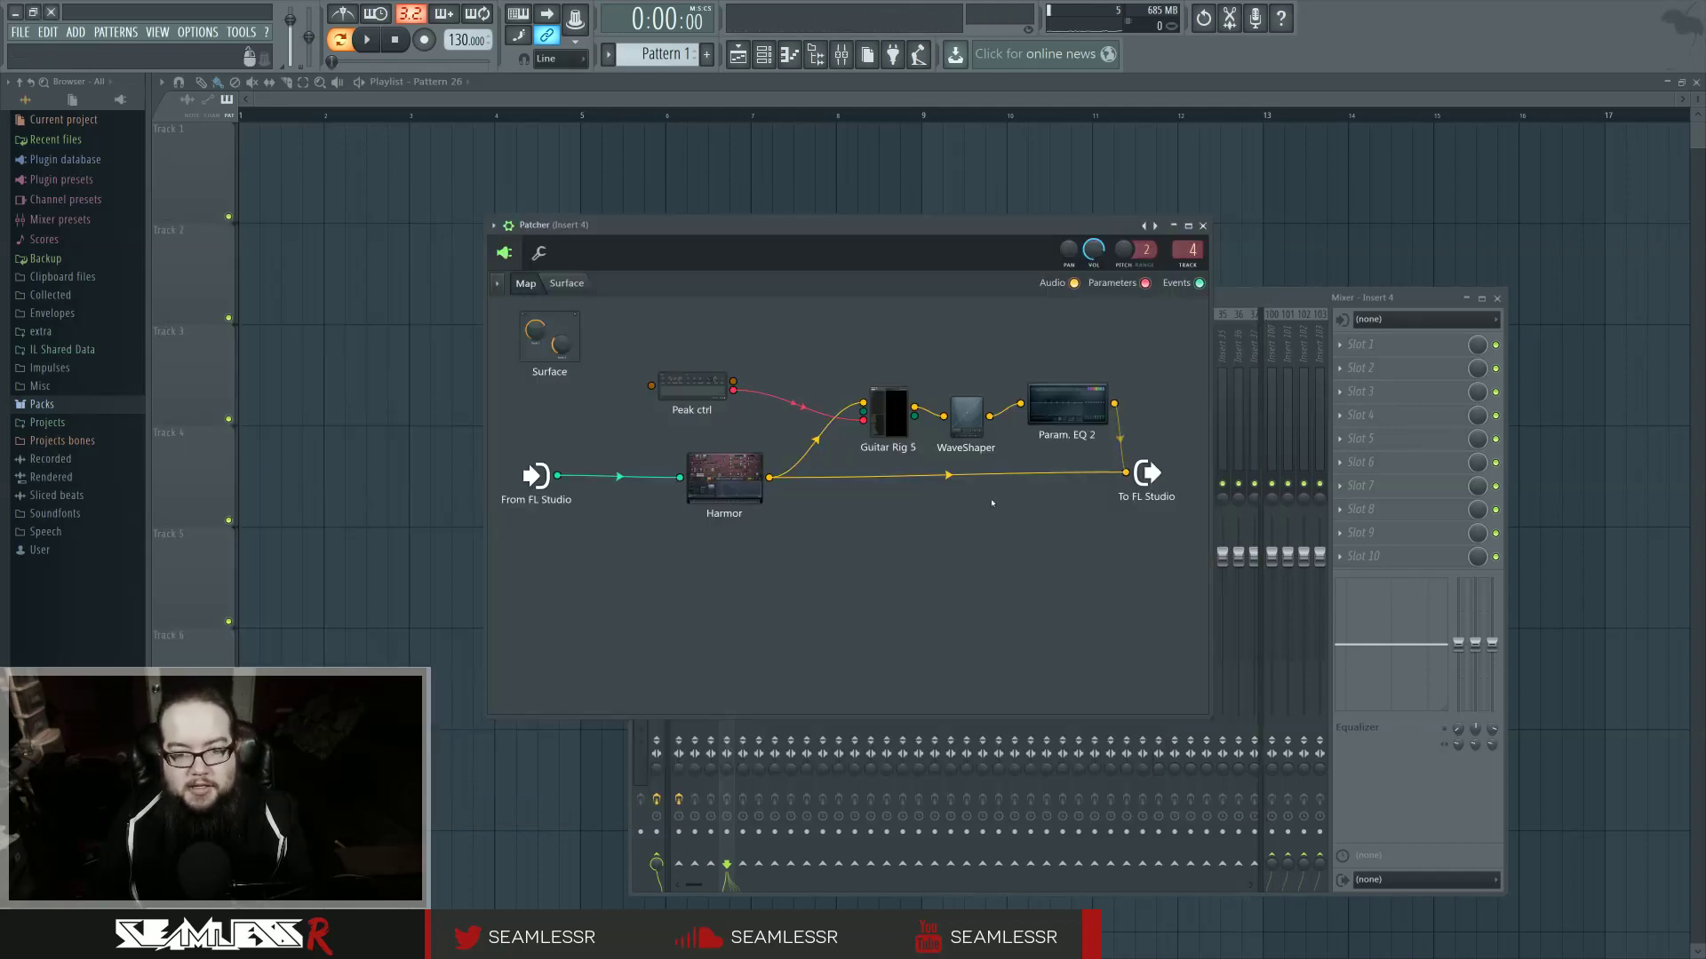
# Remove the direct audio cable from Harmor to To FL Studio and shift Guitar Rig 5 away from WaveShaper.
pyautogui.moveTo(1106, 475); pyautogui.dragTo(1126, 473)
pyautogui.moveTo(1125, 471)
pyautogui.mouseDown()
pyautogui.moveTo(1119, 436)
pyautogui.moveTo(1125, 471)
pyautogui.mouseUp()
pyautogui.moveTo(1110, 475); pyautogui.dragTo(1126, 473)
pyautogui.moveTo(1125, 471)
pyautogui.mouseDown()
pyautogui.moveTo(1119, 433)
pyautogui.moveTo(1125, 471)
pyautogui.mouseUp()
pyautogui.moveTo(891, 414); pyautogui.dragTo(866, 411)
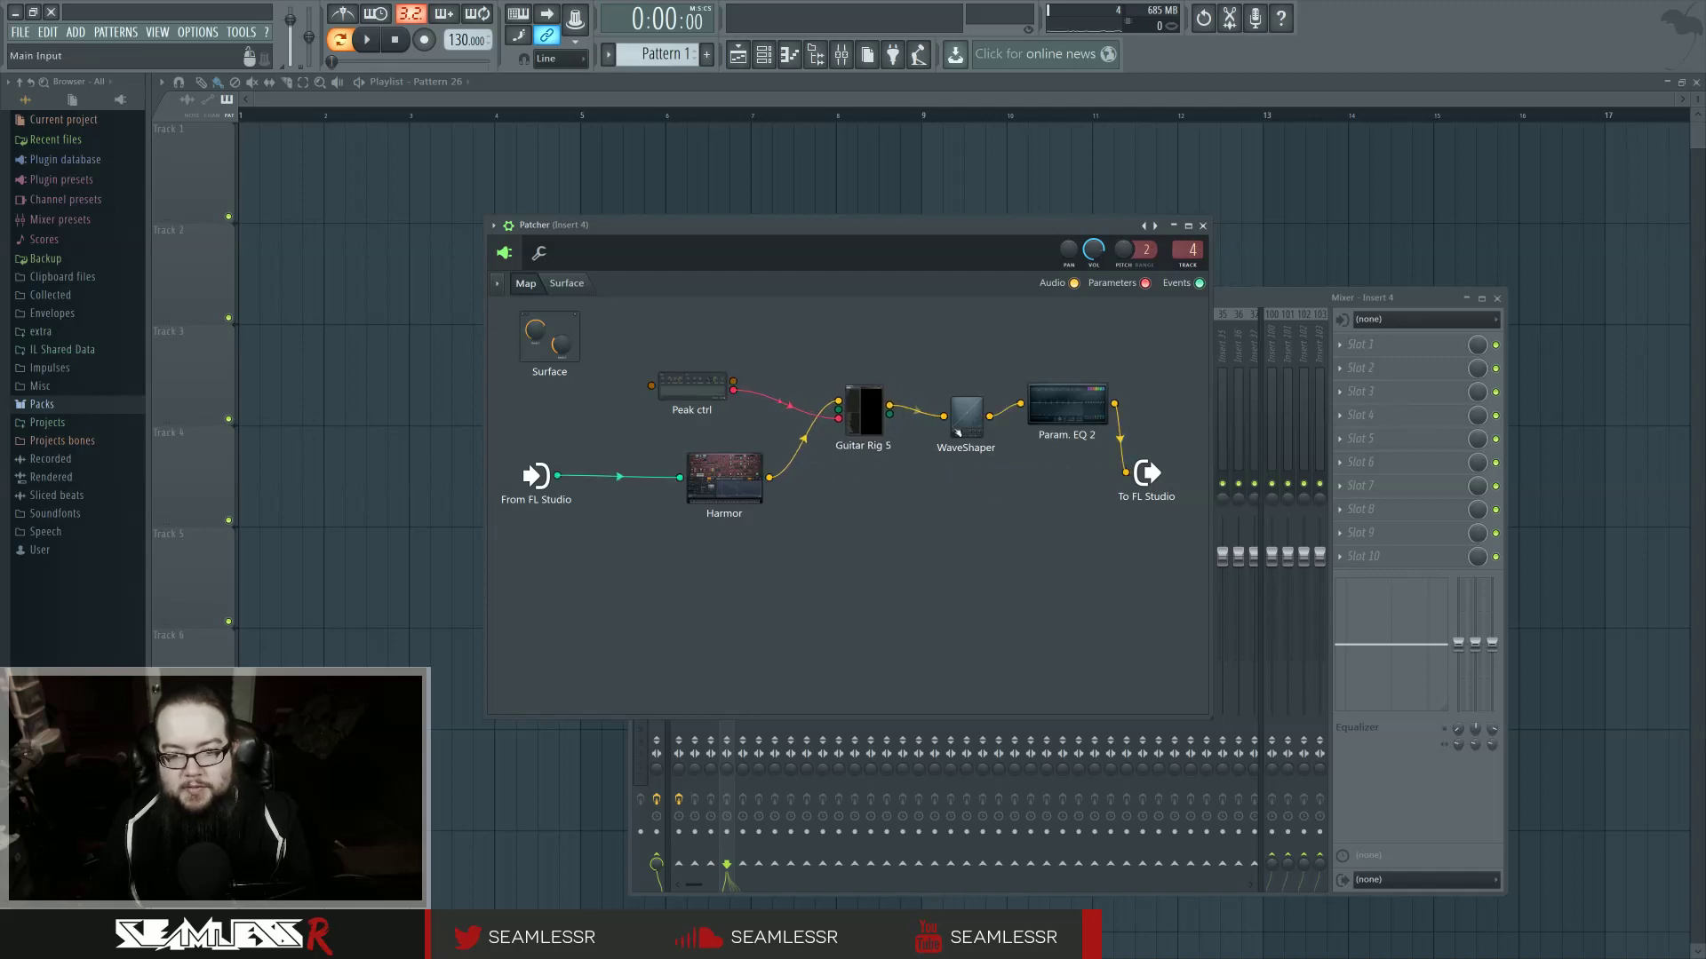
# Inspect the WaveShaper curve and the Param. EQ 2 bands that follow Guitar Rig 5, and close the plugin windows.
pyautogui.moveTo(972, 412); pyautogui.dragTo(972, 413)
pyautogui.click(972, 413)
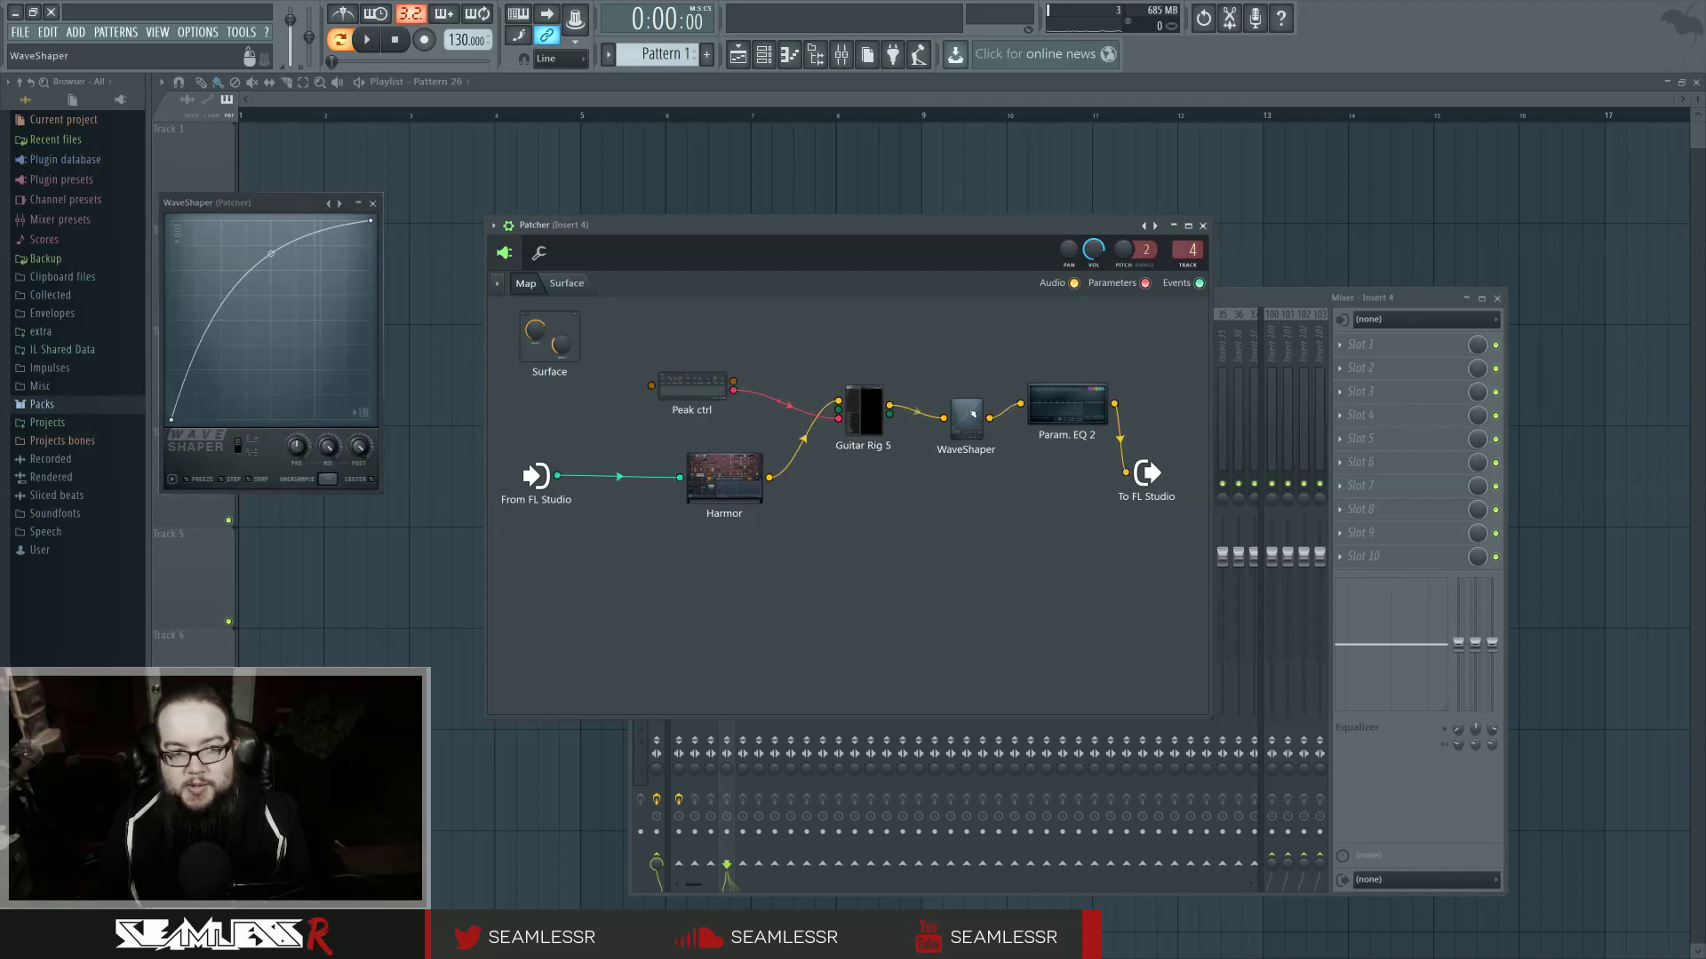
pyautogui.click(1088, 401)
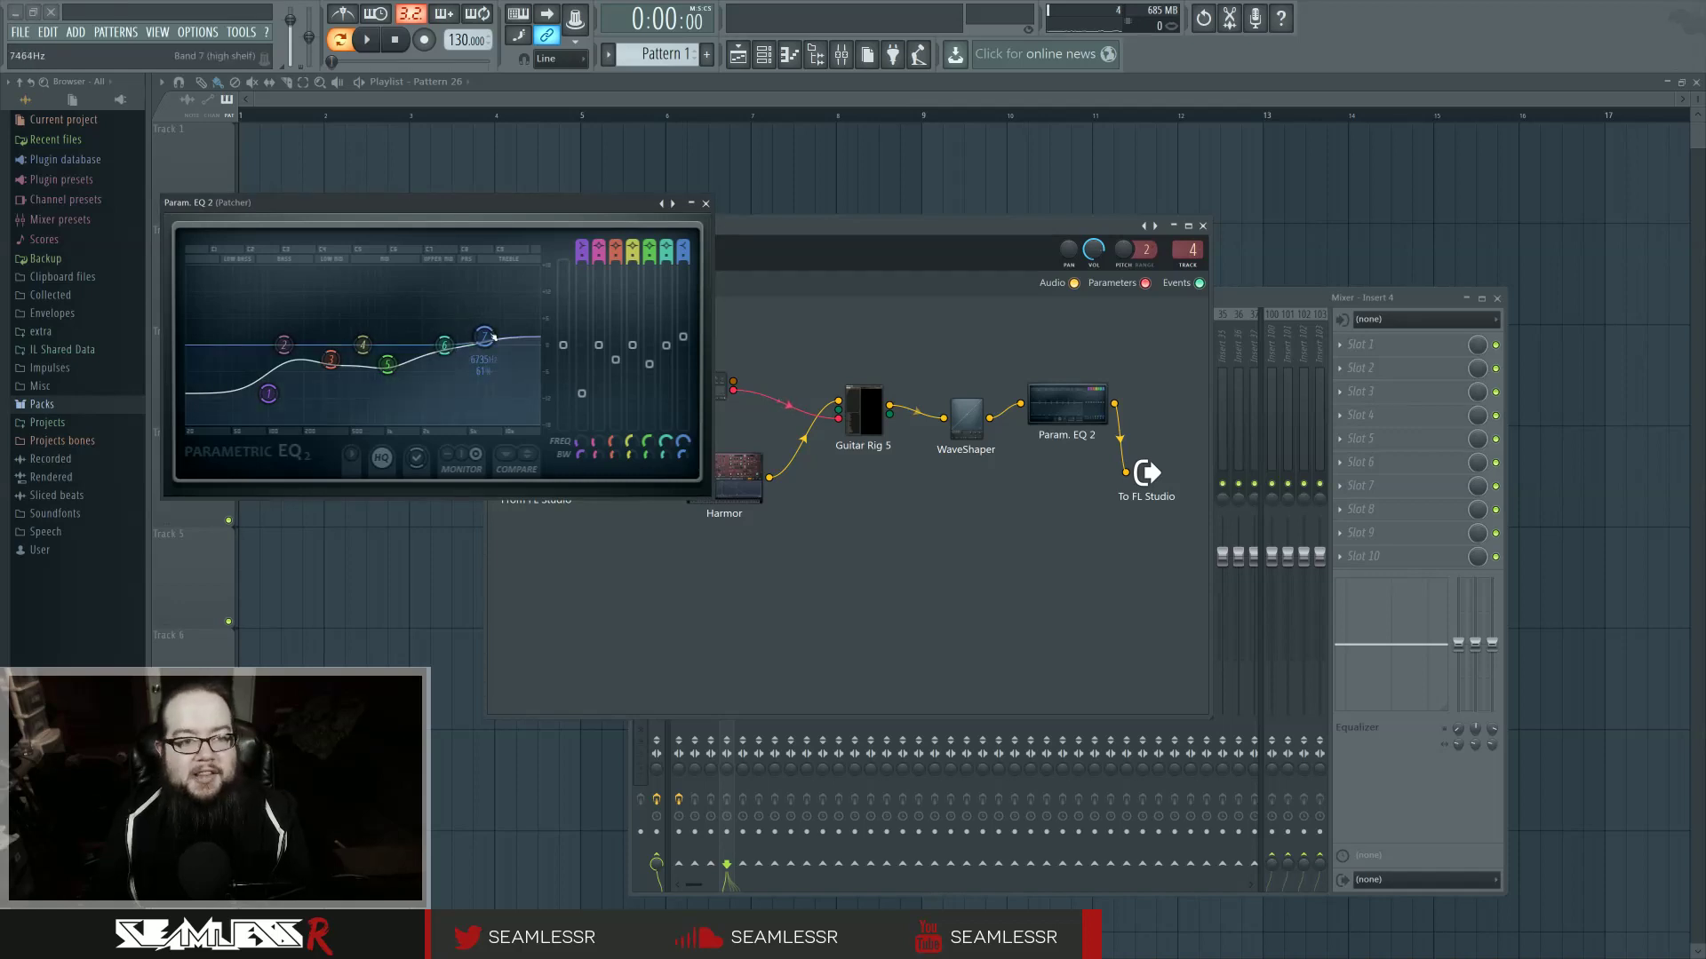
pyautogui.click(705, 204)
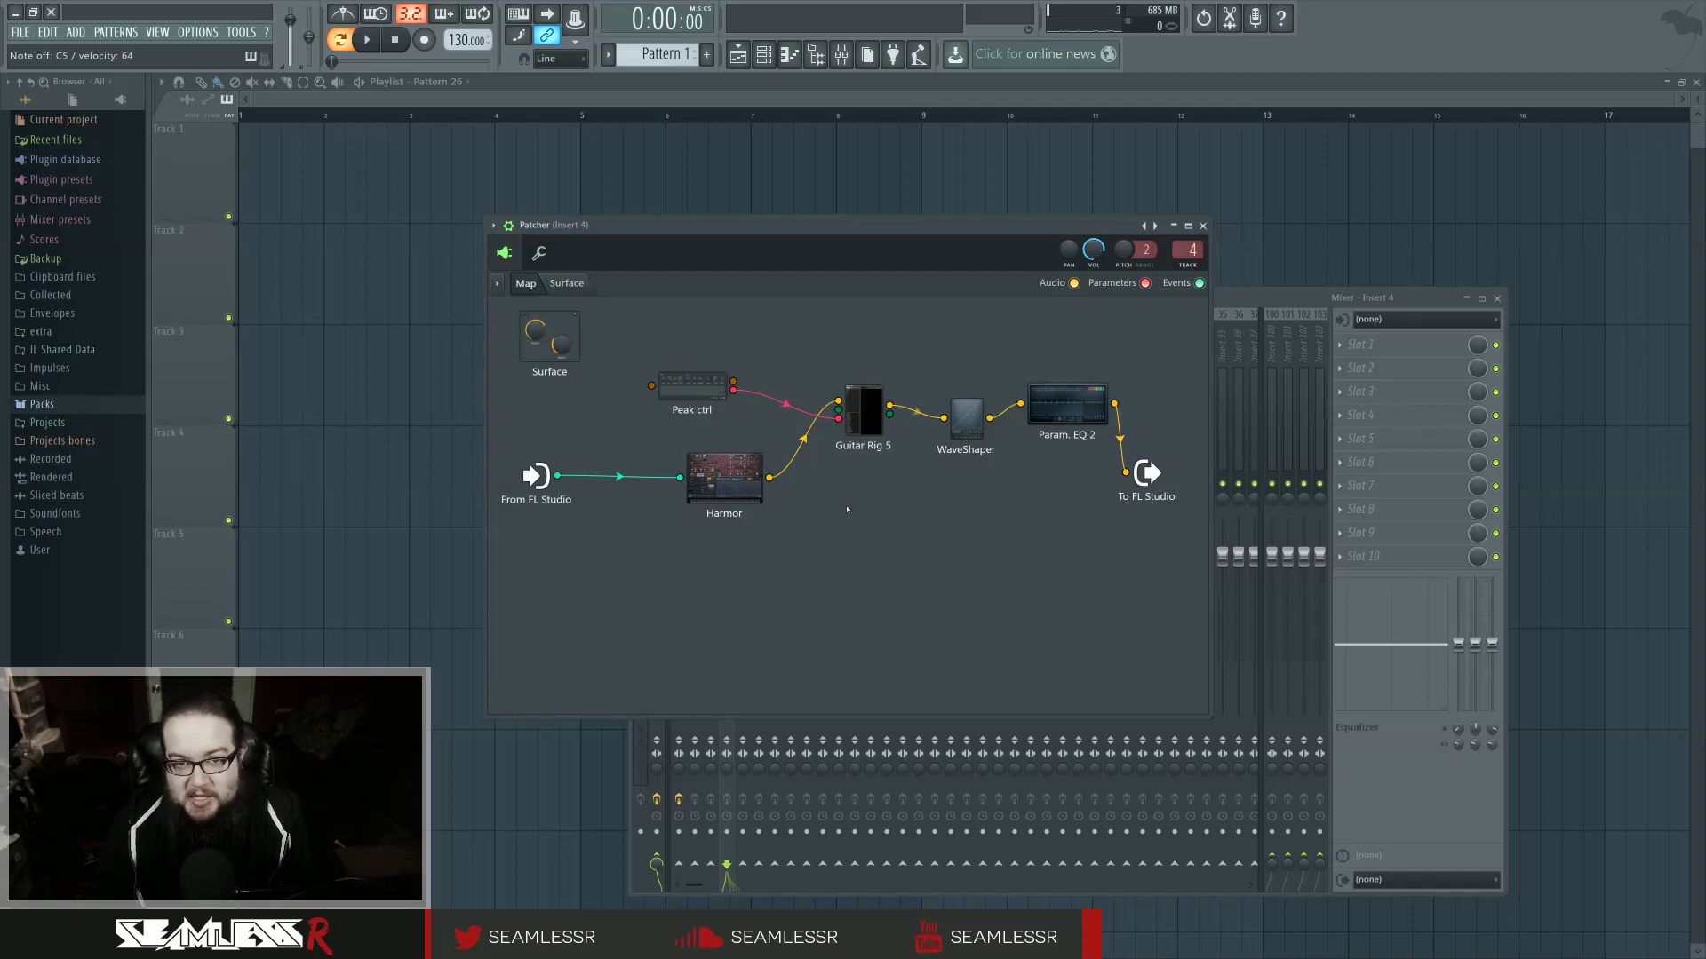
# Review the filter component in Guitar Rig 5, close it, and reposition the Patcher window over the playlist.
pyautogui.moveTo(830, 229); pyautogui.dragTo(850, 235)
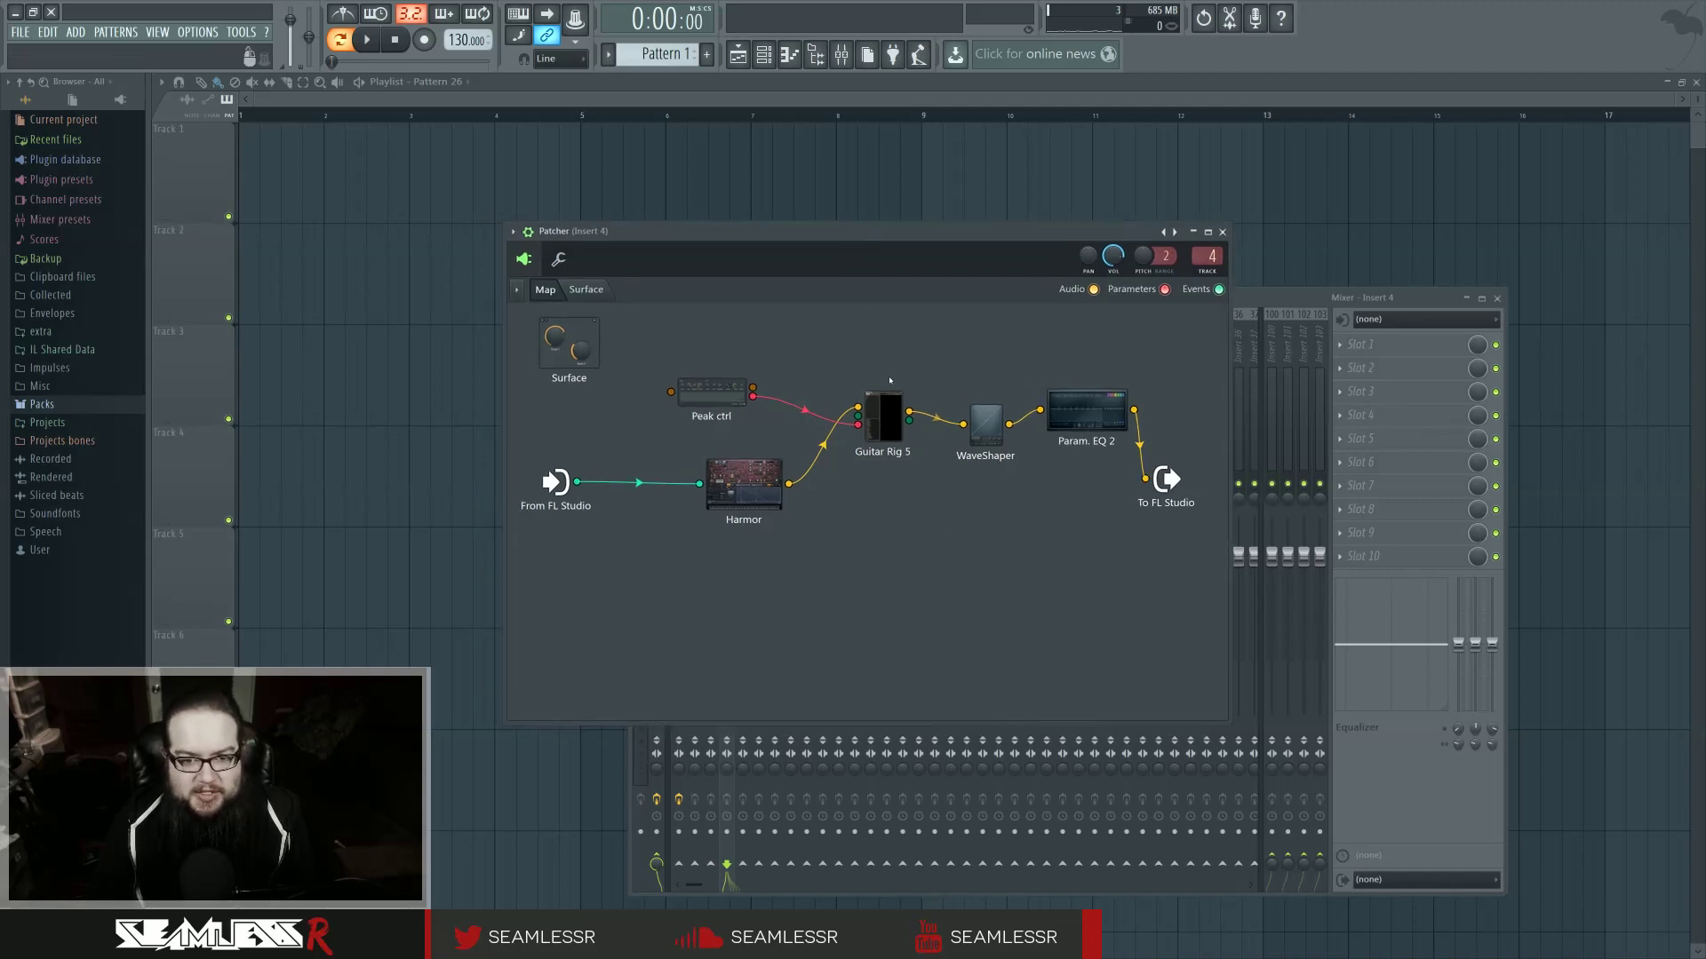
pyautogui.click(888, 403)
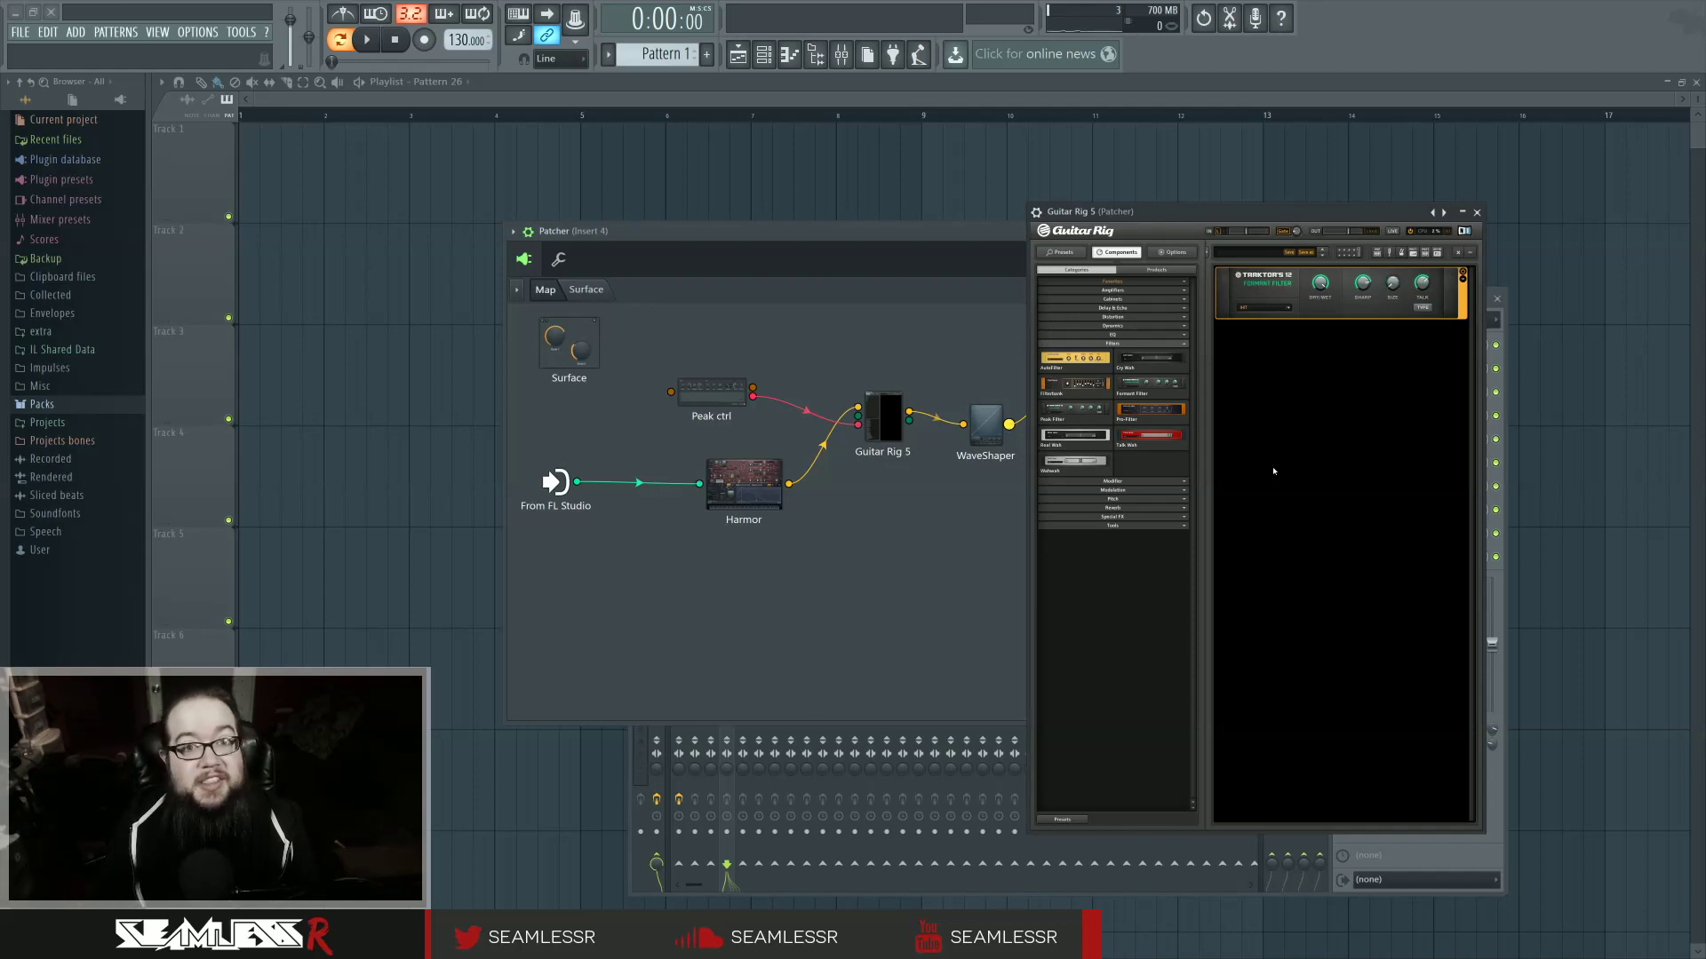
pyautogui.click(1476, 211)
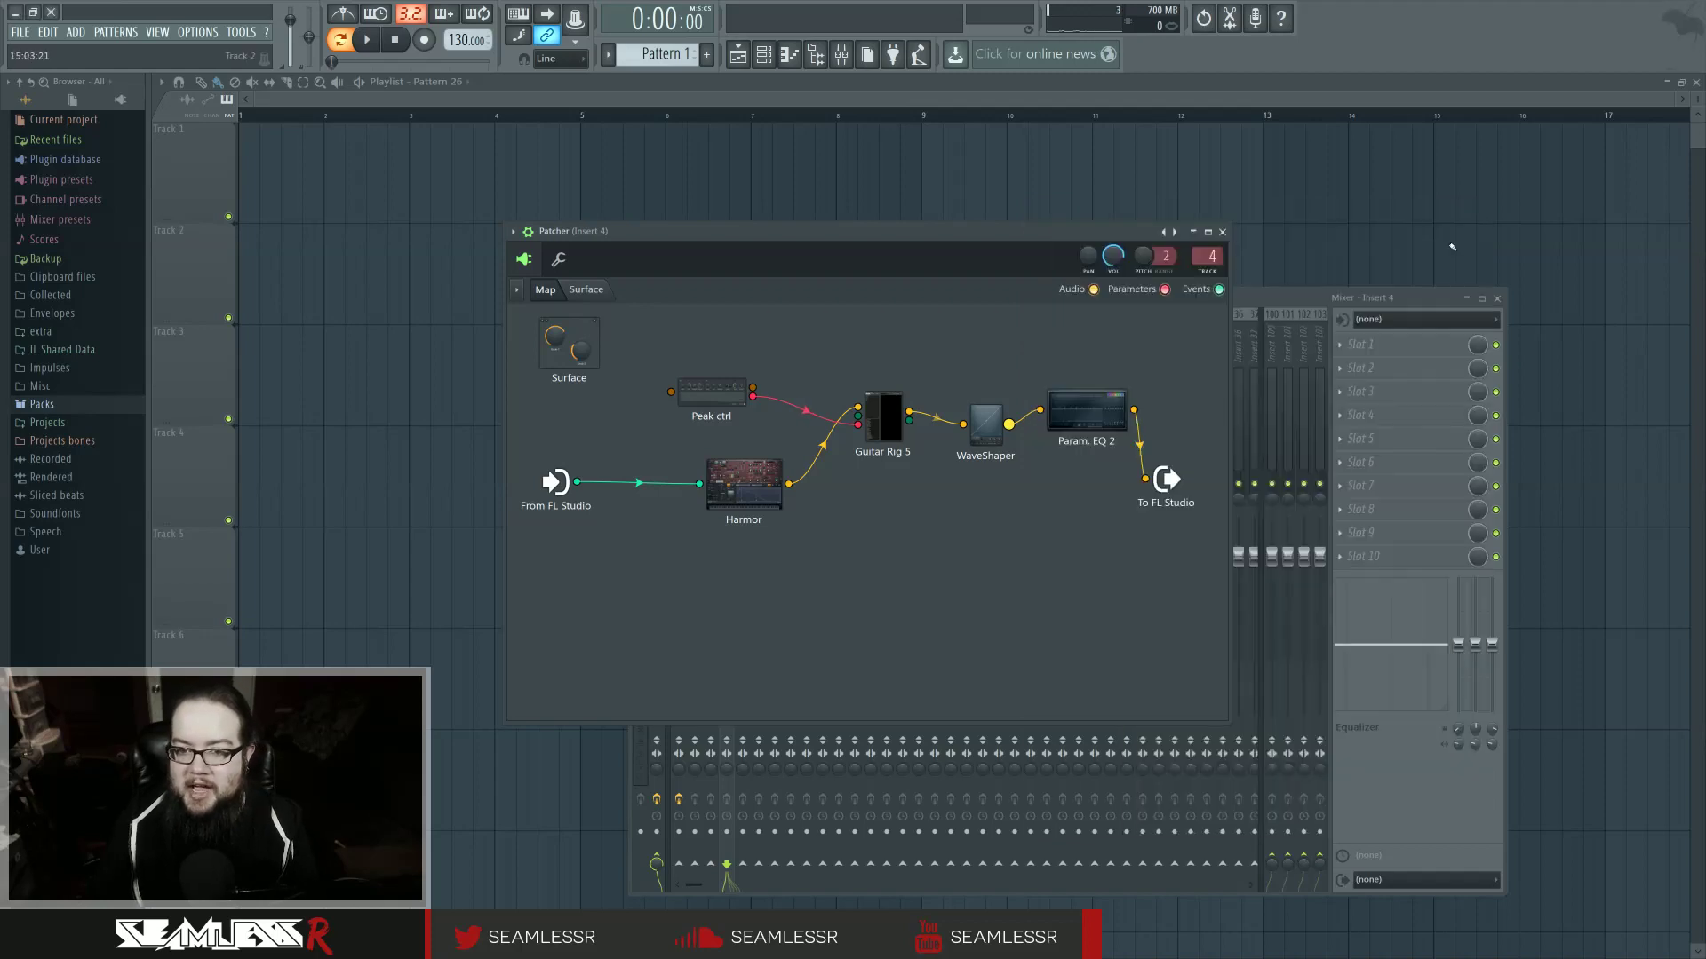
pyautogui.moveTo(1015, 239)
pyautogui.mouseDown()
pyautogui.moveTo(1033, 171)
pyautogui.moveTo(1029, 209)
pyautogui.mouseUp()
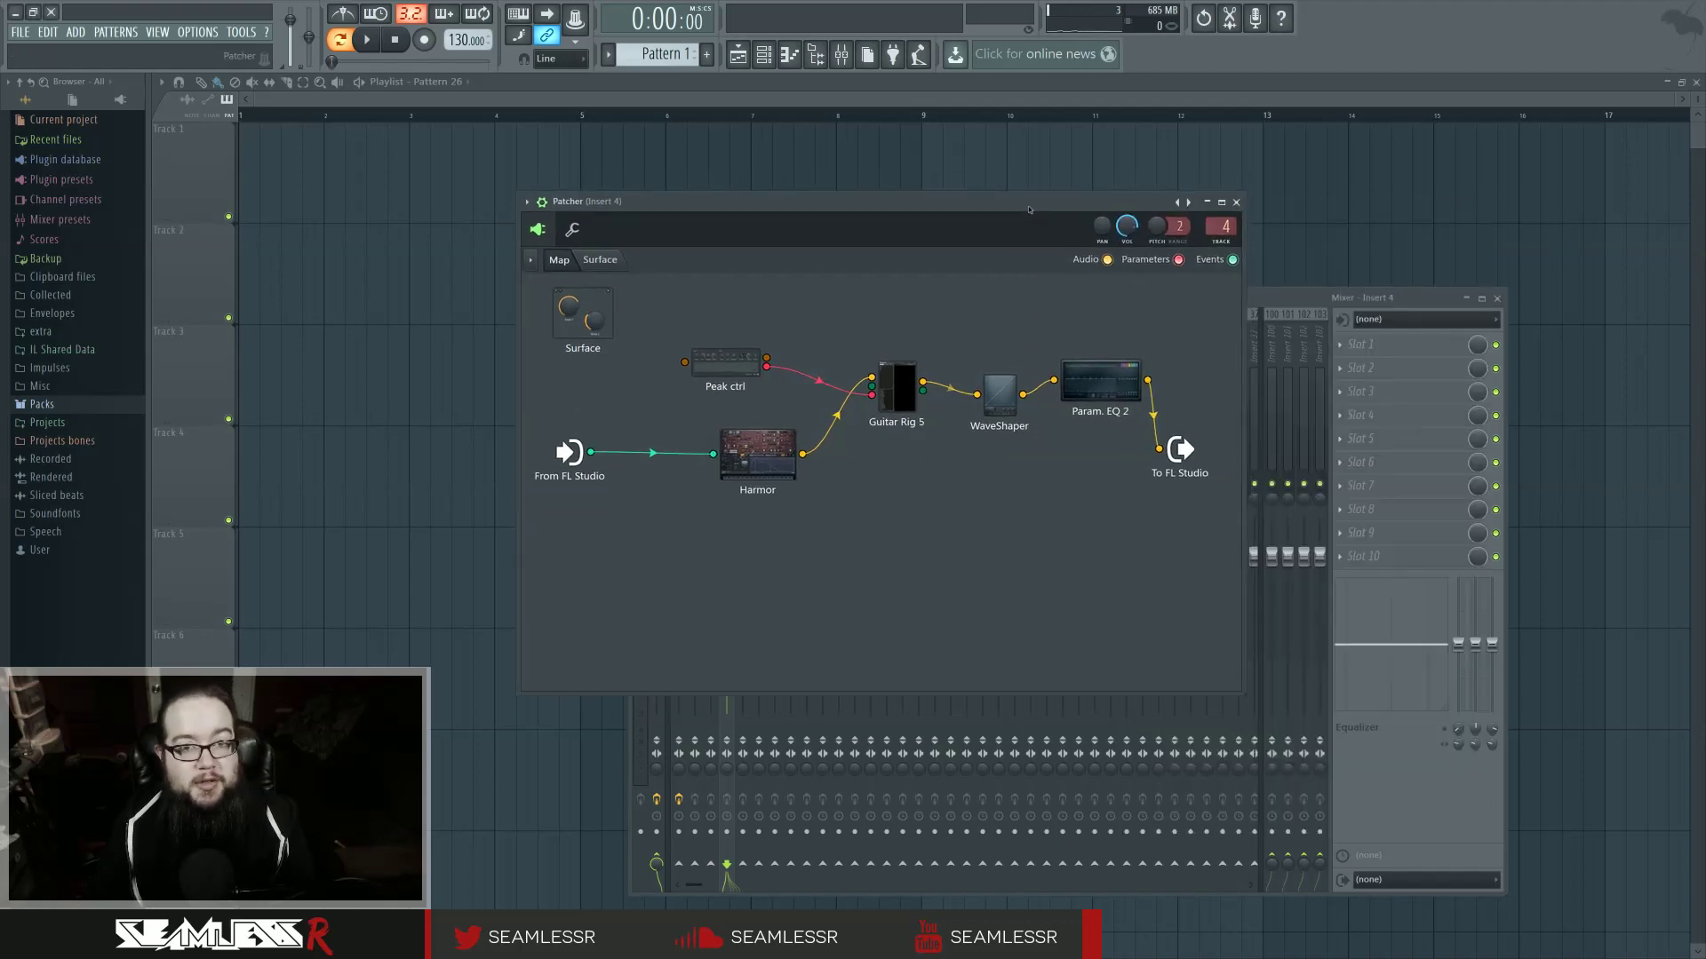
pyautogui.moveTo(1030, 210); pyautogui.dragTo(1029, 209)
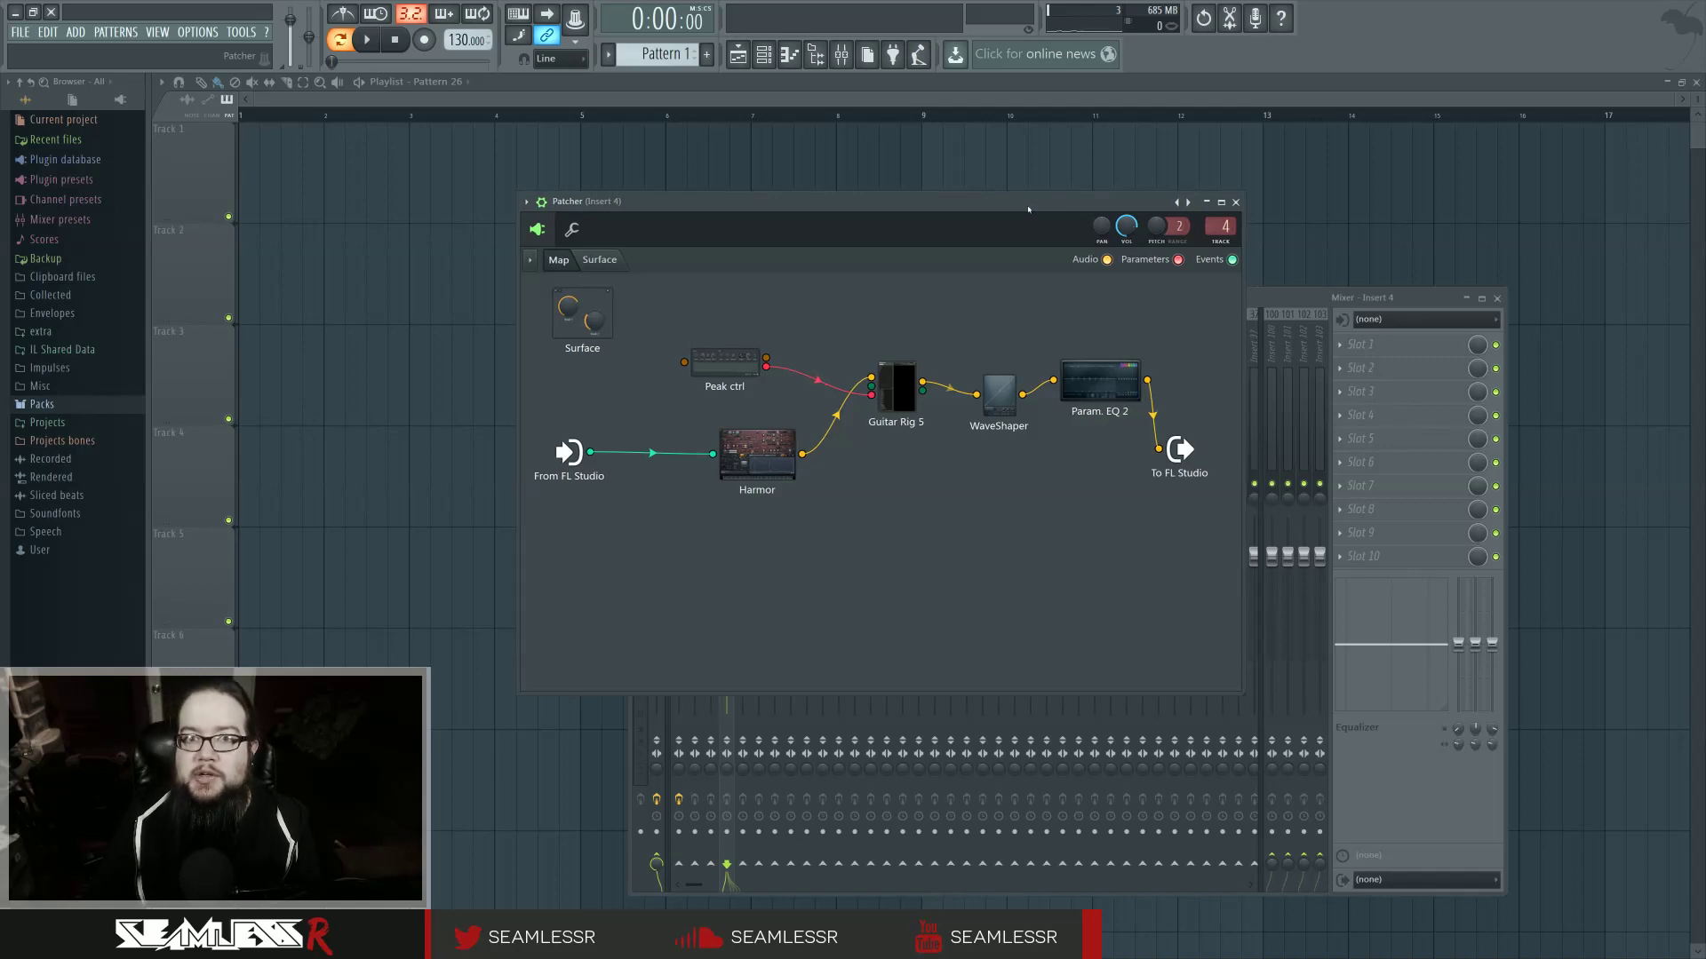